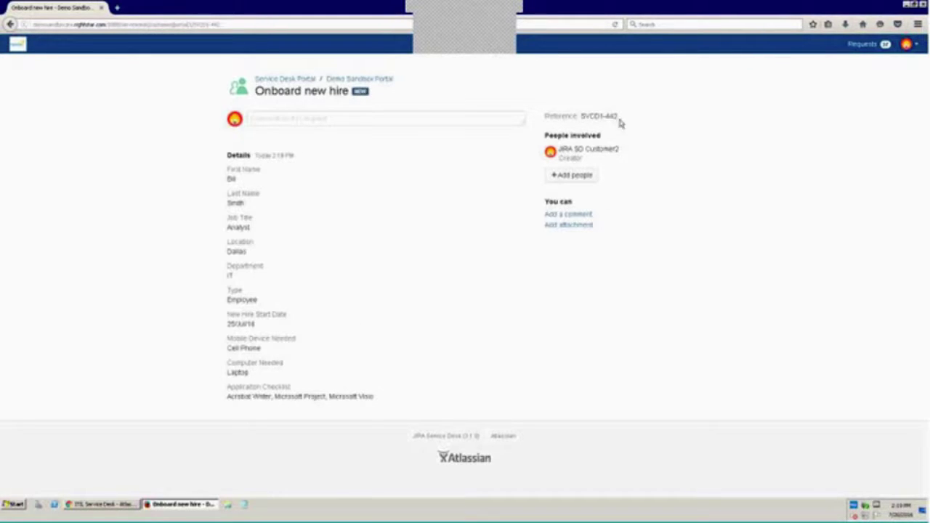
Comment 'My employee starts next Monday so this is urgent' on SVCD1-442, then return to the portal home.
{"action": "left_click_drag", "start_coordinate": [618, 116], "coordinate": [605, 116]}
{"action": "left_click", "coordinate": [413, 118]}
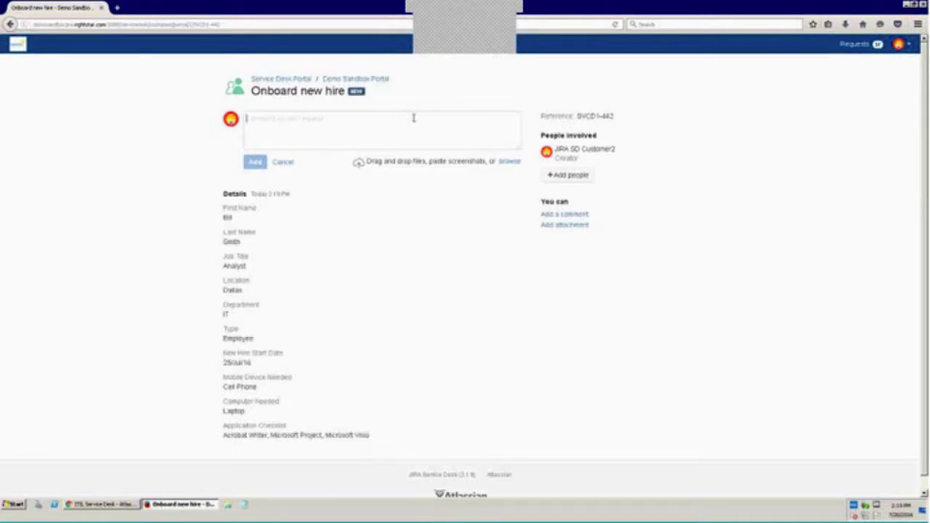
{"action": "type", "text": "My "}
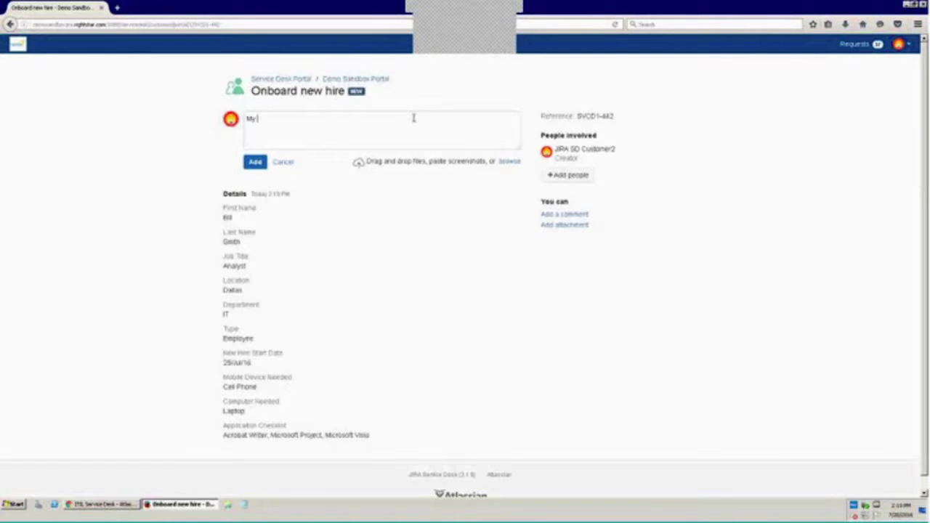
{"action": "type", "text": "employee starts next M"}
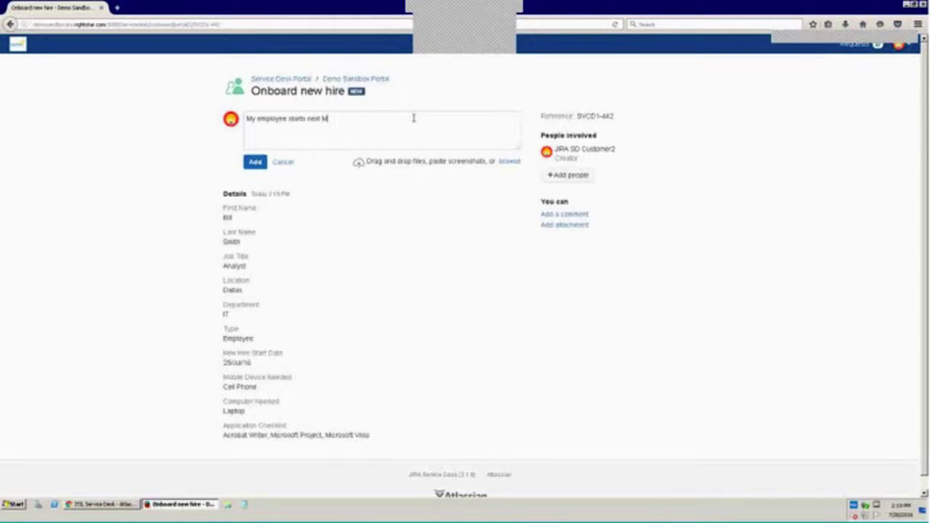
{"action": "type", "text": "Onda"}
{"action": "key", "text": "BackSpace"}
{"action": "key", "text": "BackSpace"}
{"action": "key", "text": "BackSpace"}
{"action": "key", "text": "BackSpace"}
{"action": "type", "text": "onday so"}
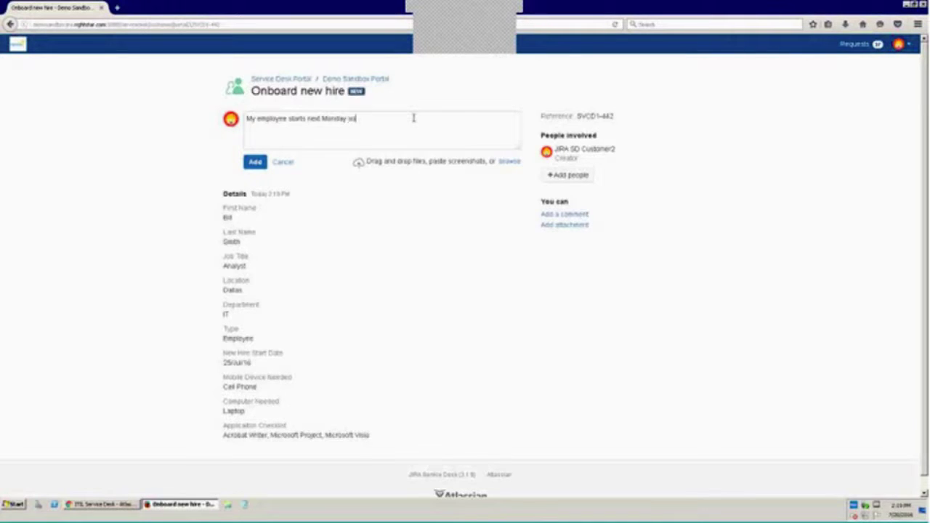
{"action": "type", "text": " this is urgent"}
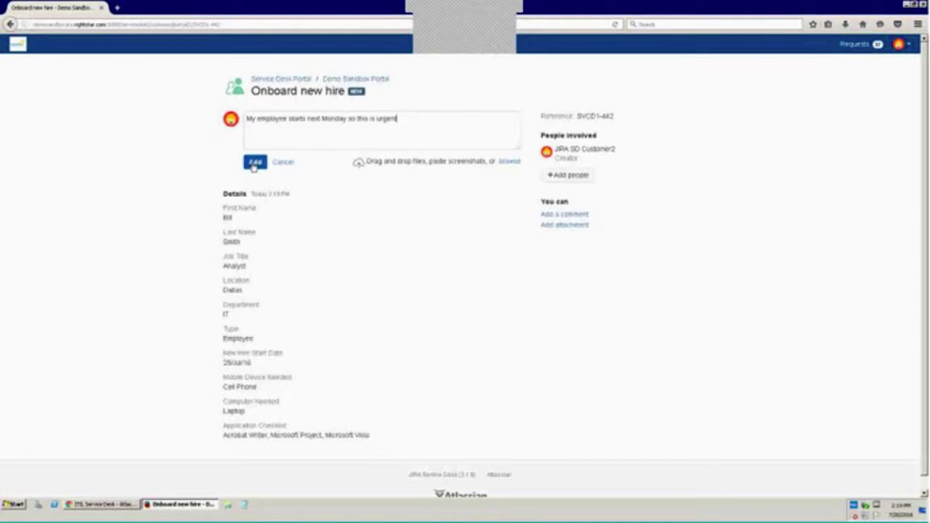
{"action": "left_click", "coordinate": [254, 162]}
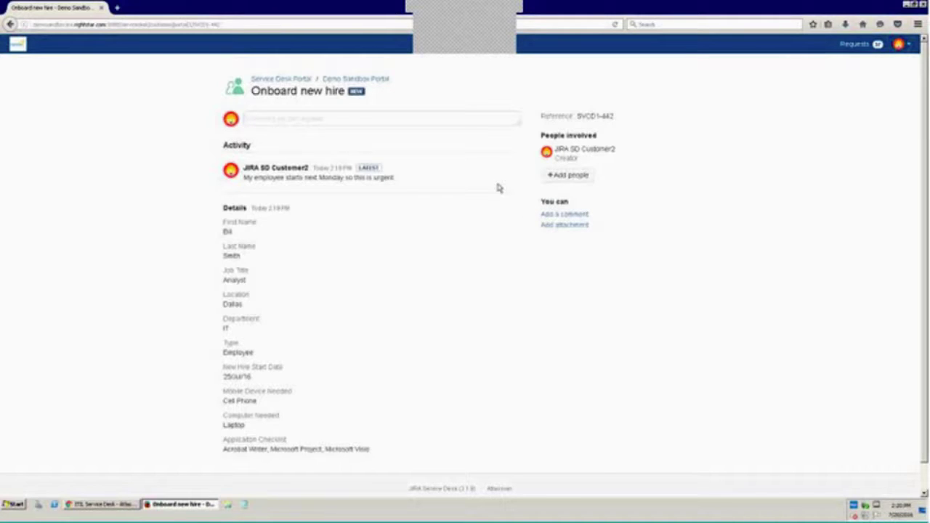
{"action": "left_click", "coordinate": [382, 82]}
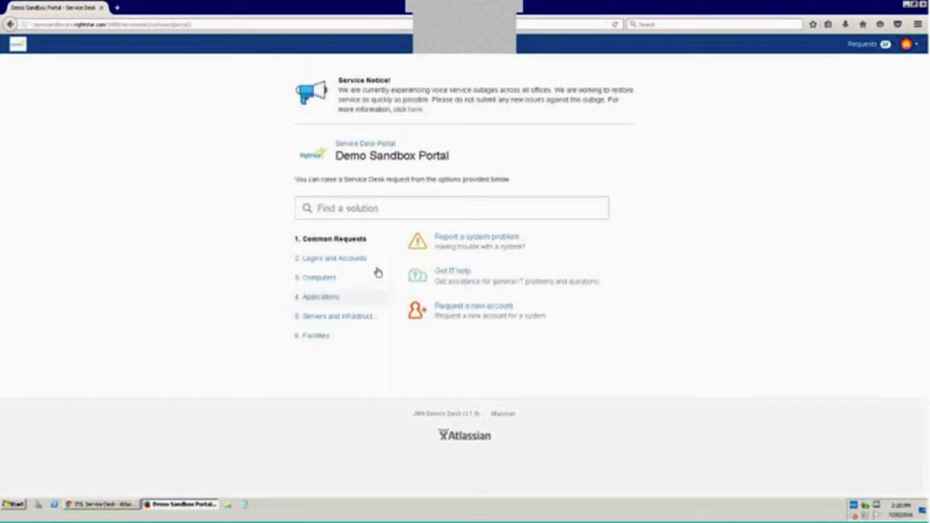
Open a blank 'Report a system problem' request from the Applications category.
{"action": "left_click", "coordinate": [326, 302]}
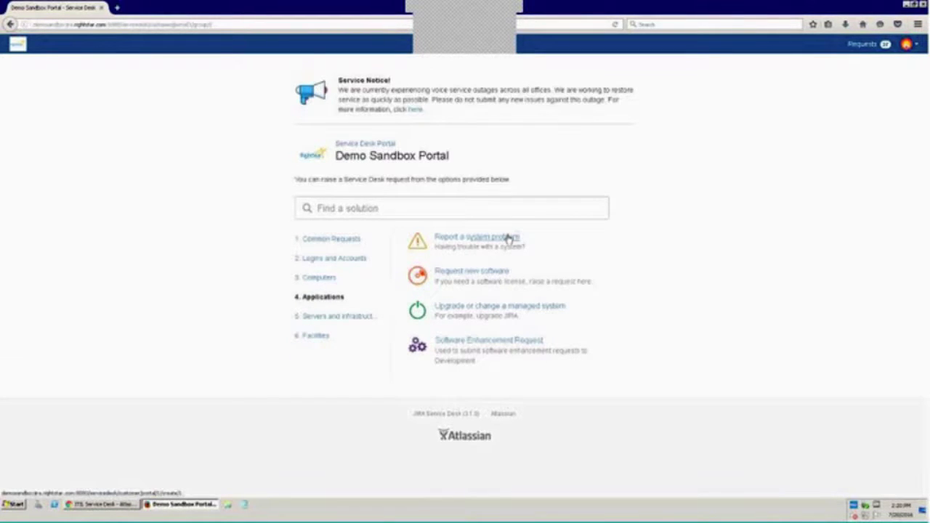
{"action": "left_click", "coordinate": [509, 237]}
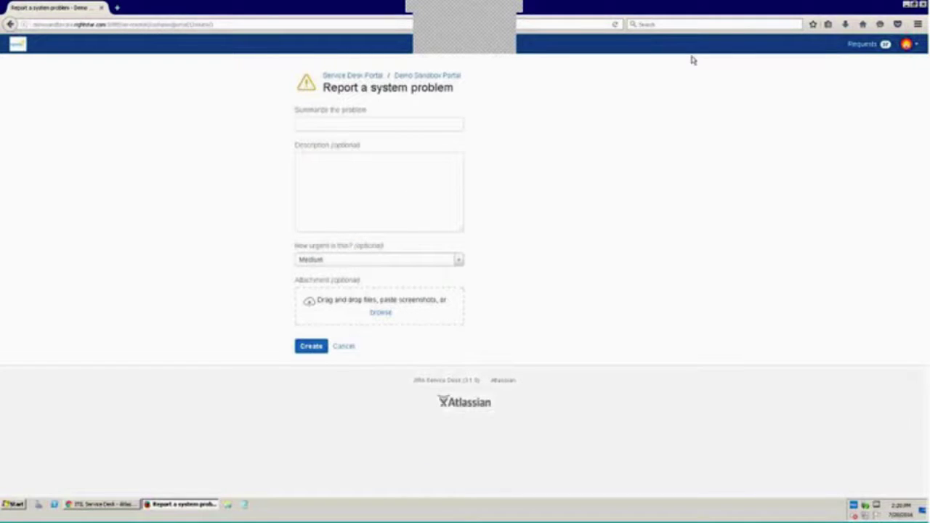
Set the summary to 'I can't access ADP' and open the 'How do I access ADP?' article.
{"action": "type", "text": "ADP"}
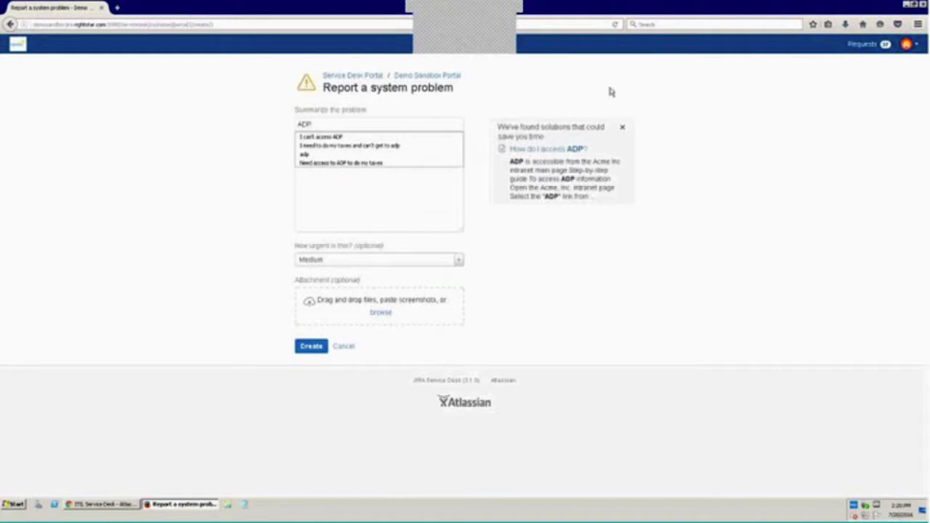
{"action": "left_click", "coordinate": [330, 138]}
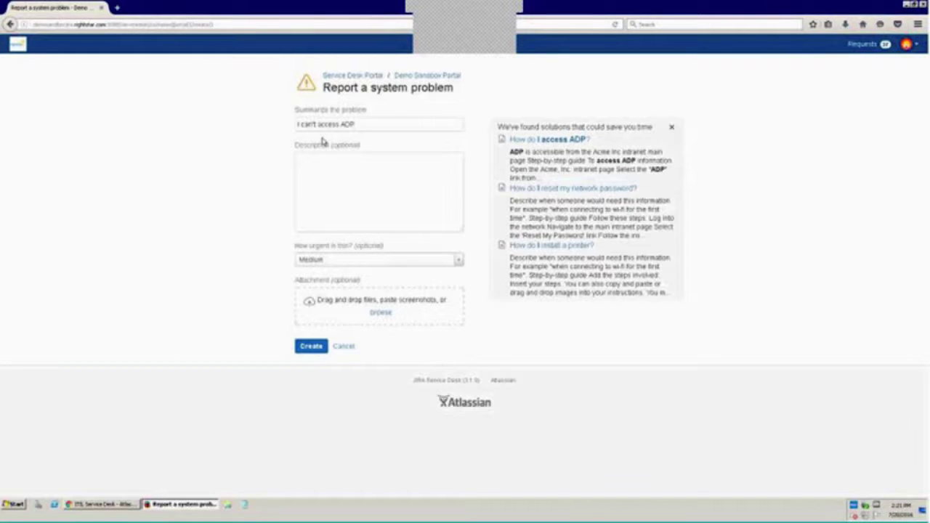
{"action": "left_click", "coordinate": [558, 140]}
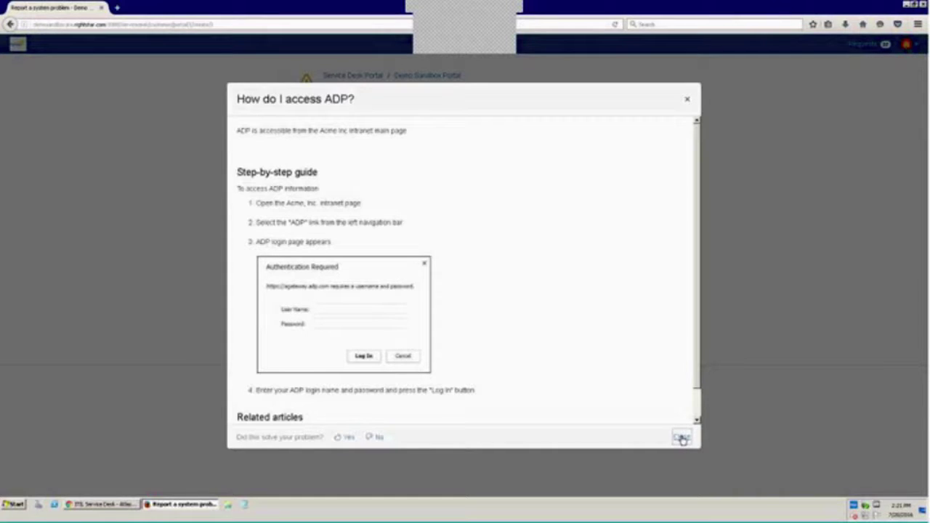
{"action": "left_click", "coordinate": [681, 439]}
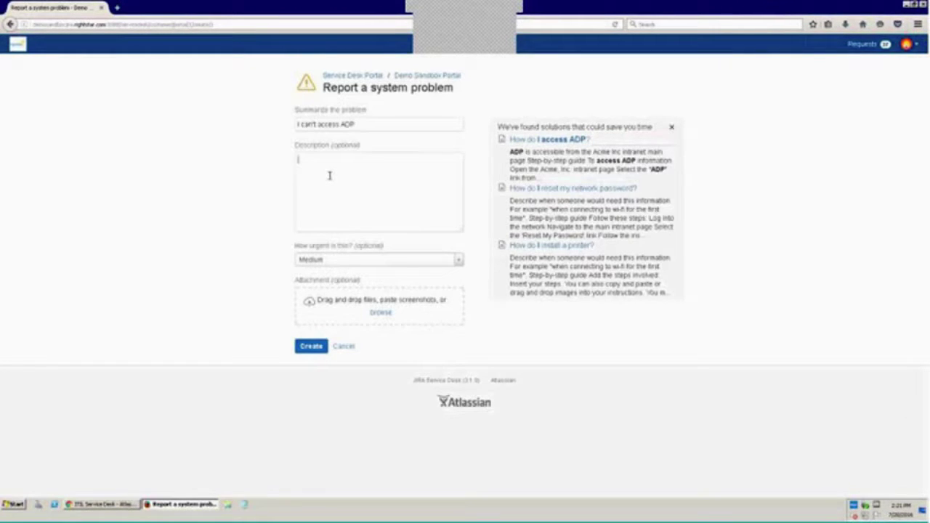
Enter the description 'I need to do my taxes!' and set urgency to Highest.
{"action": "type", "text": "I need to do my taxes!"}
{"action": "left_click", "coordinate": [459, 263]}
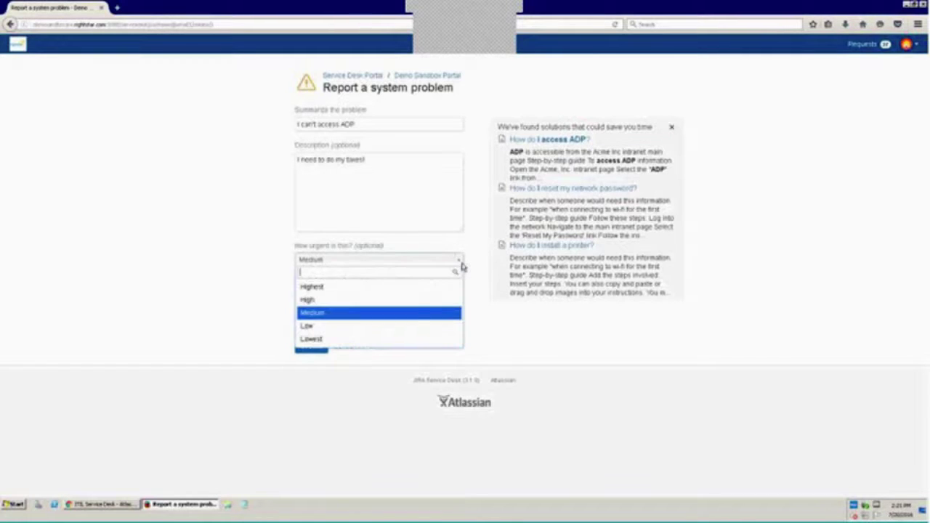
{"action": "left_click", "coordinate": [419, 289]}
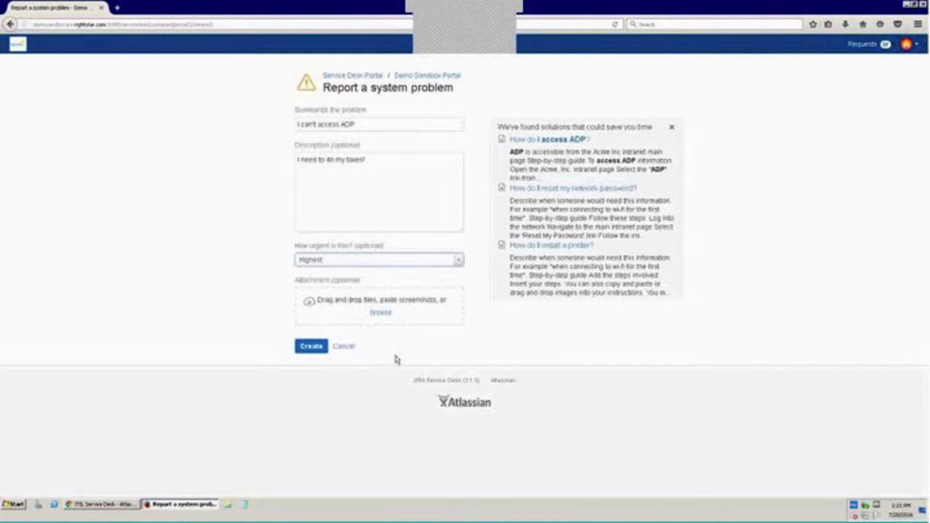
Paste a screenshot attachment, remove it again, and dismiss the suggested solutions panel.
{"action": "left_click", "coordinate": [438, 316]}
{"action": "key", "text": "ctrl+v"}
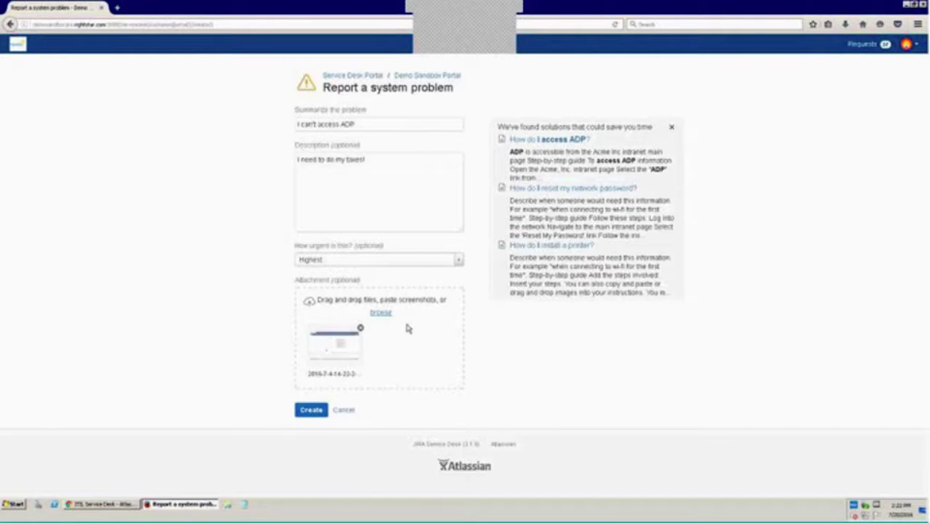
{"action": "left_click", "coordinate": [361, 329]}
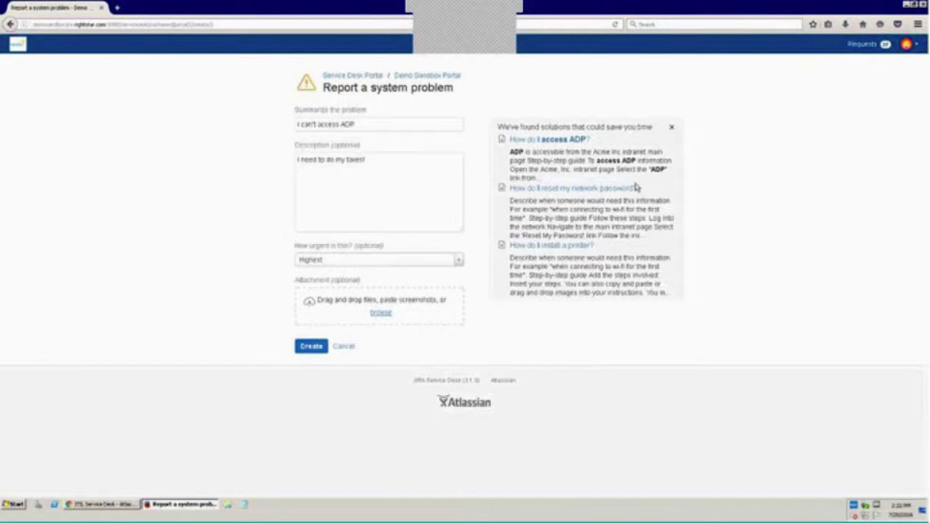
{"action": "left_click", "coordinate": [672, 127]}
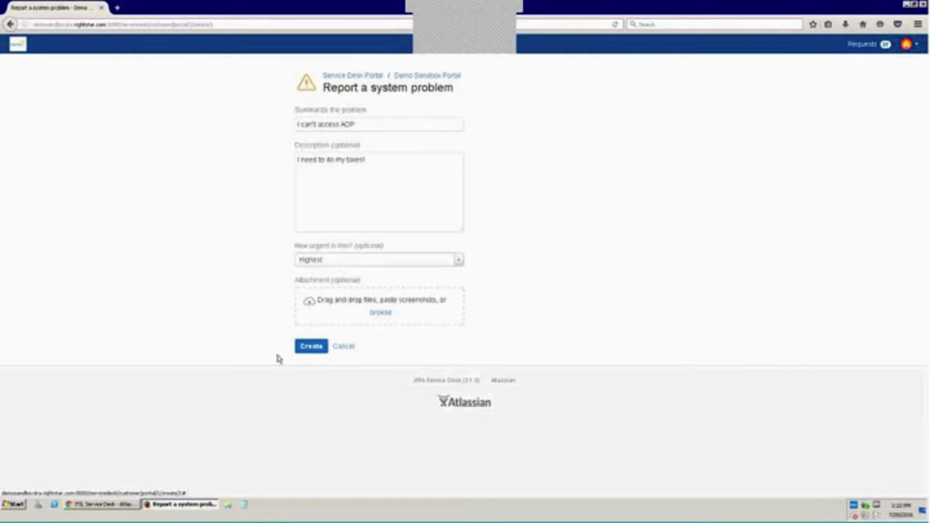
Create the request, SVCD1-449 'I can't access ADP', and view it in My requests.
{"action": "left_click", "coordinate": [308, 347]}
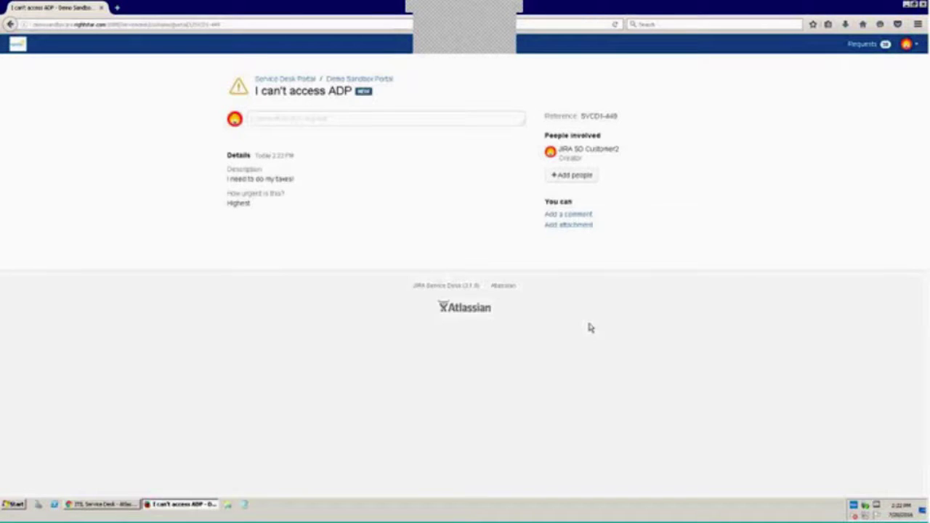
{"action": "left_click", "coordinate": [868, 47]}
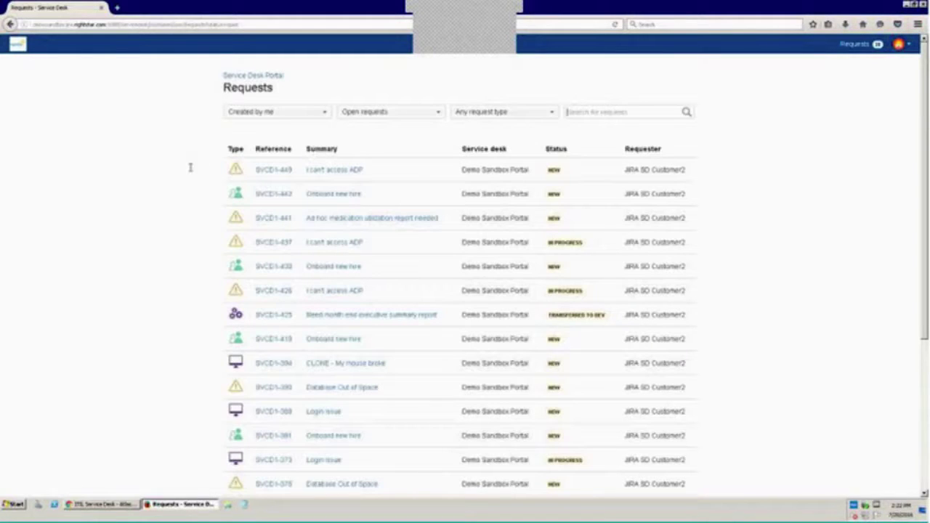
{"action": "left_click", "coordinate": [535, 113]}
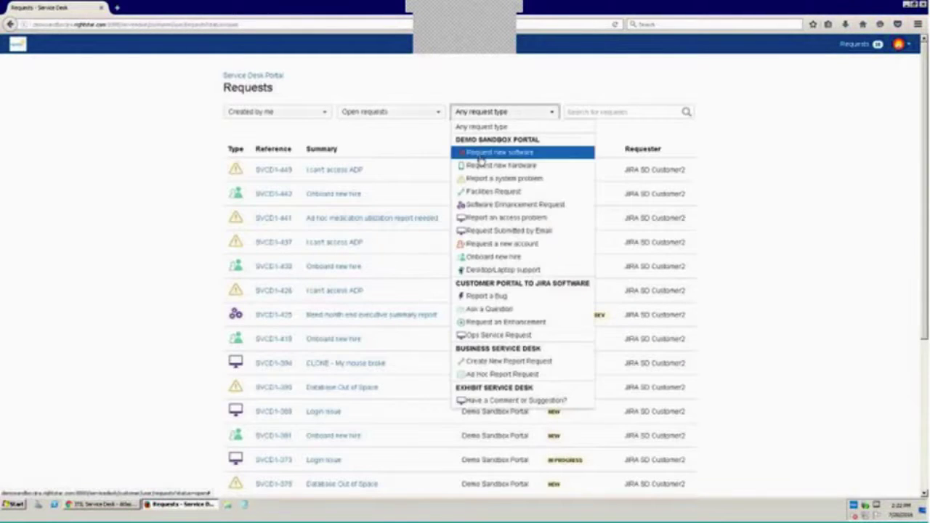
{"action": "left_click", "coordinate": [483, 178]}
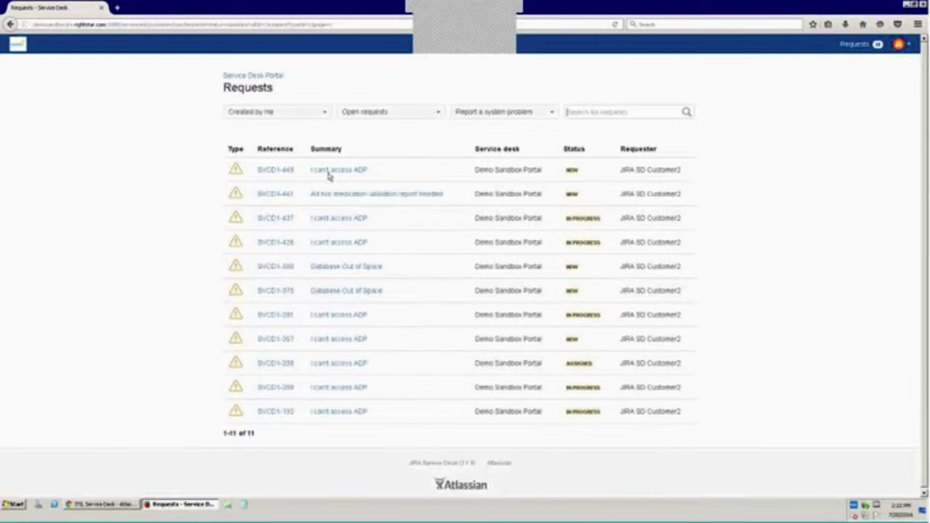
{"action": "left_click", "coordinate": [328, 172]}
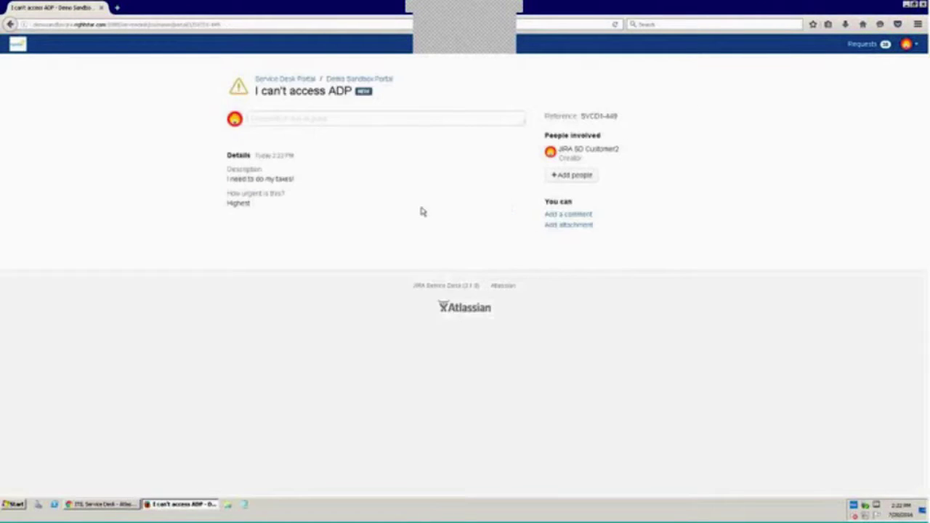
{"action": "left_click_drag", "start_coordinate": [617, 116], "coordinate": [605, 118]}
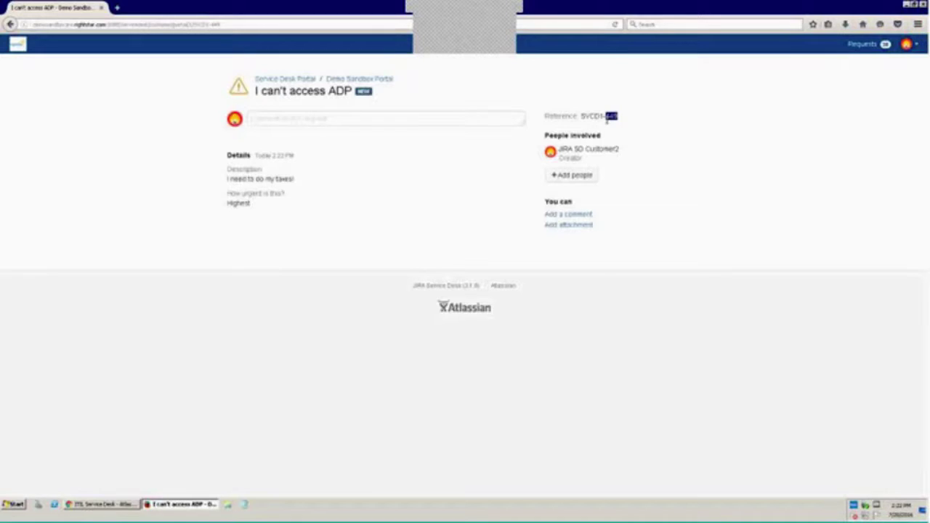
{"action": "left_click", "coordinate": [723, 239]}
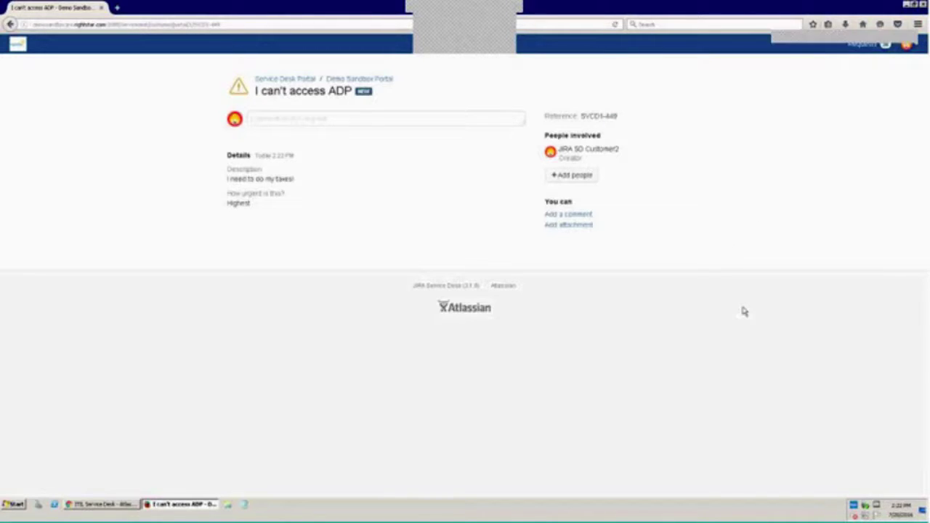
{"action": "left_click", "coordinate": [376, 80]}
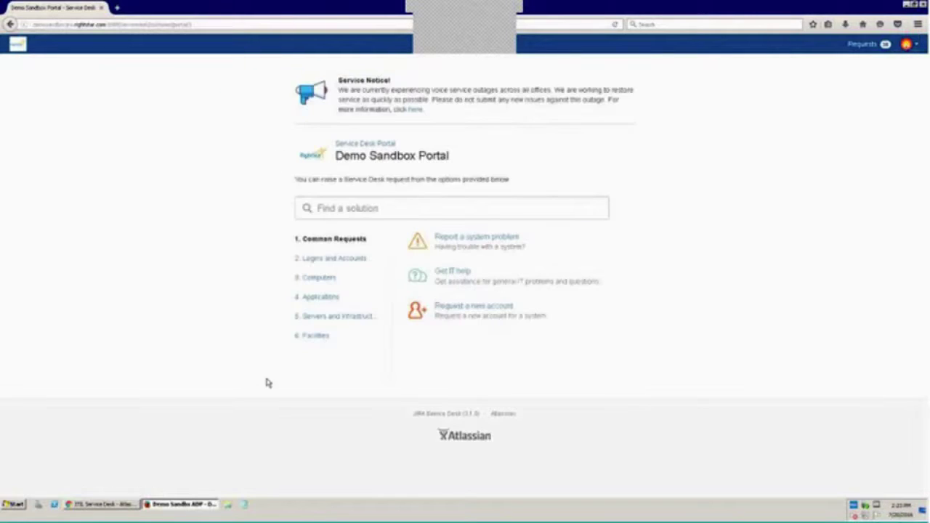
In the JIRA agent view, open SVCD1-442 'Onboard new hire' from the Service Desk Team queue.
{"action": "left_click", "coordinate": [112, 508]}
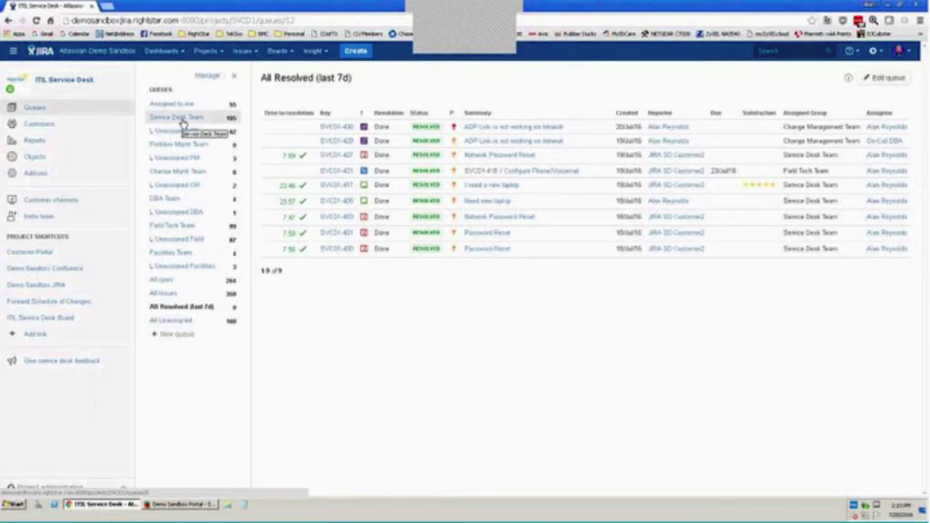
{"action": "left_click", "coordinate": [182, 119]}
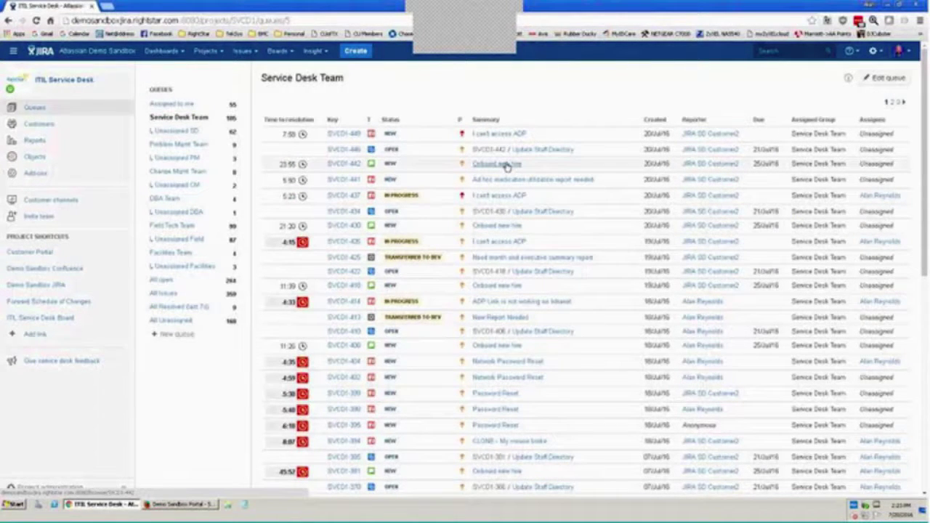
{"action": "left_click", "coordinate": [506, 166]}
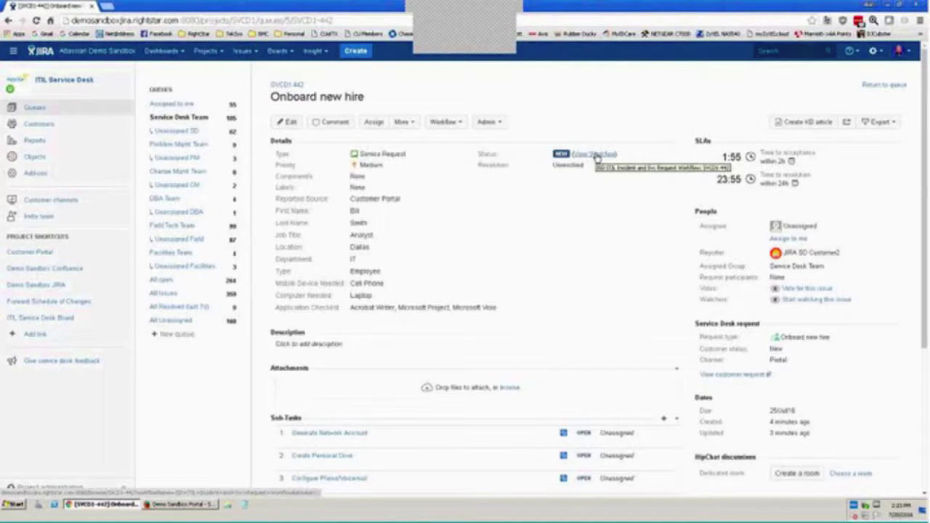
Review the workflow diagram for SVCD1-442, then close it.
{"action": "left_click", "coordinate": [596, 154]}
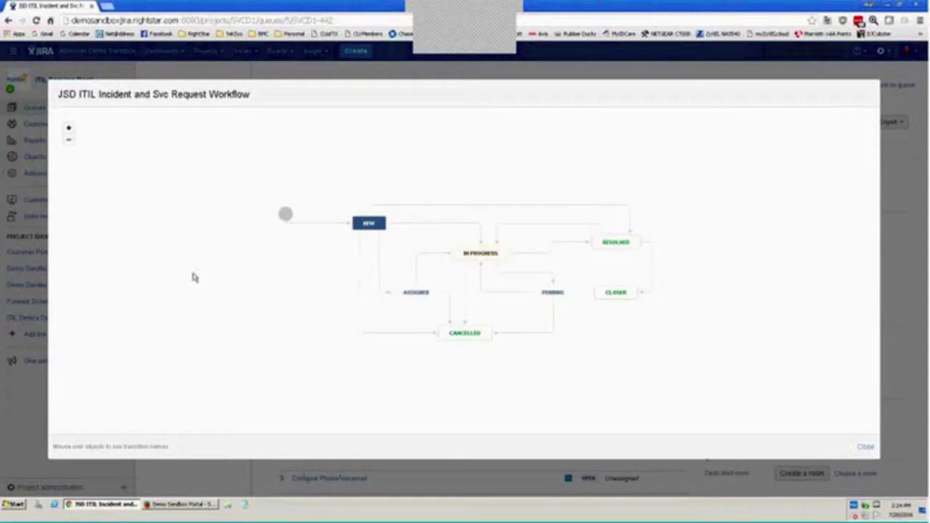
{"action": "mouse_move", "coordinate": [369, 230]}
{"action": "left_click", "coordinate": [866, 447]}
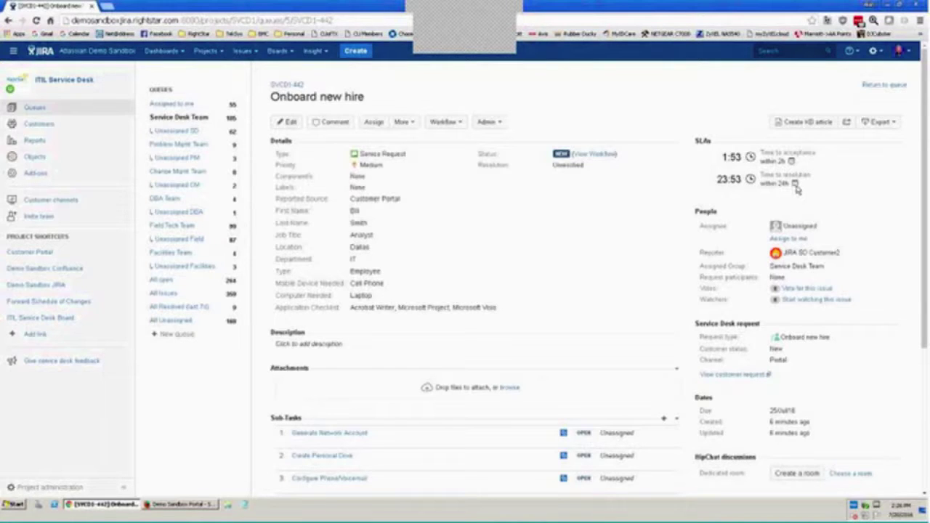
Review SVCD1-442's six open, unassigned sub-tasks, Generate Network Account through Install Software.
{"action": "mouse_move", "coordinate": [795, 187]}
{"action": "scroll", "coordinate": [584, 216], "scroll_direction": "down", "scroll_amount": 2}
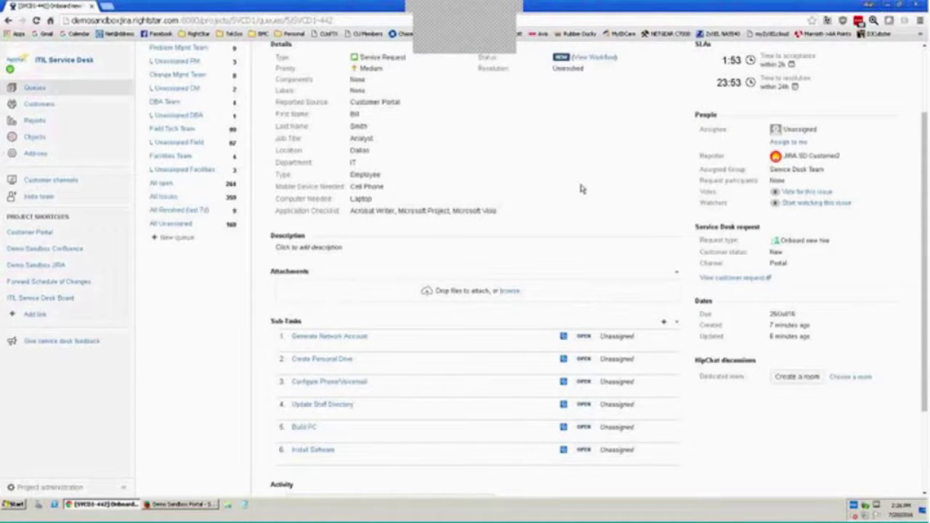
{"action": "scroll", "coordinate": [580, 188], "scroll_direction": "up", "scroll_amount": 1}
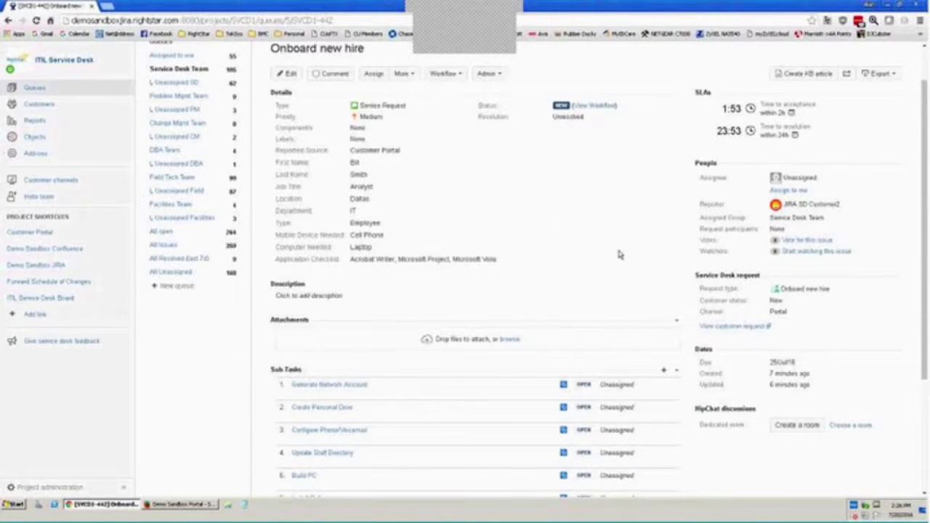
{"action": "scroll", "coordinate": [619, 254], "scroll_direction": "down", "scroll_amount": 2}
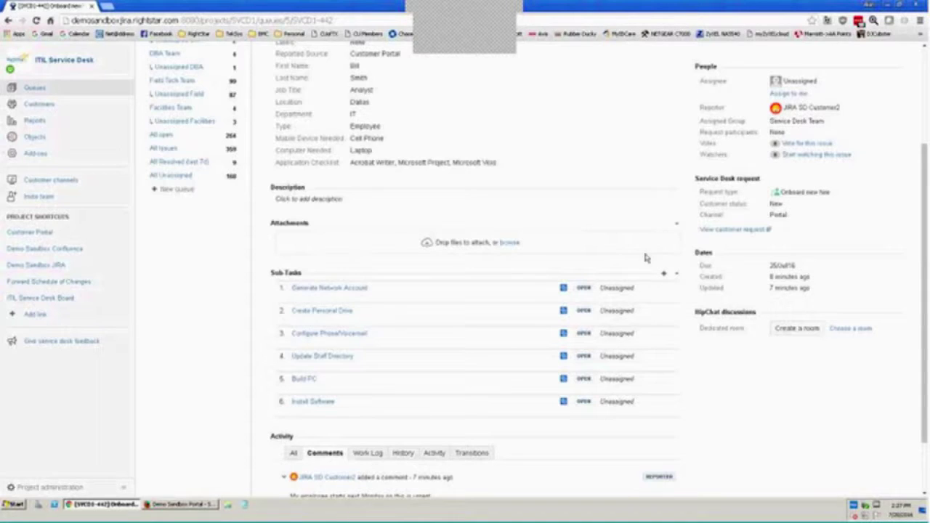
Log 1h of work on sub-task SVCD1-443 'Generate Network Account'.
{"action": "left_click", "coordinate": [355, 290]}
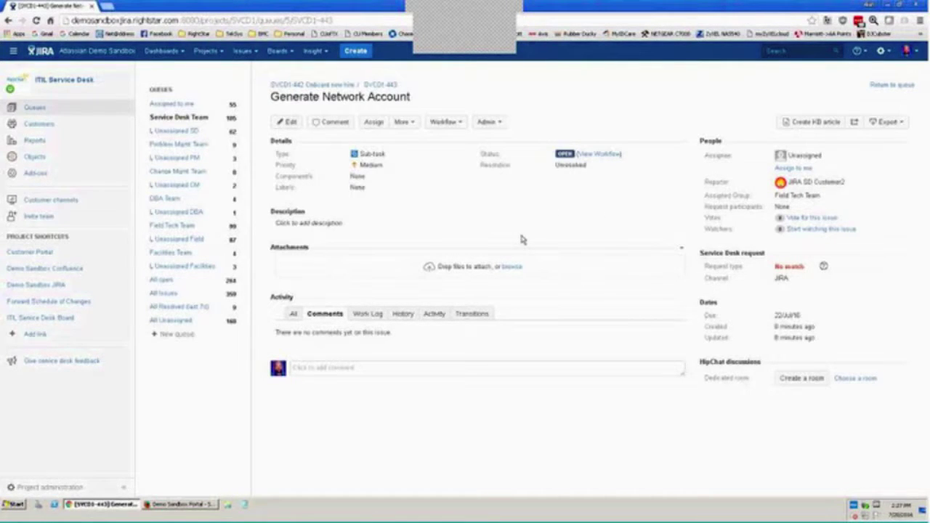
{"action": "left_click", "coordinate": [408, 123]}
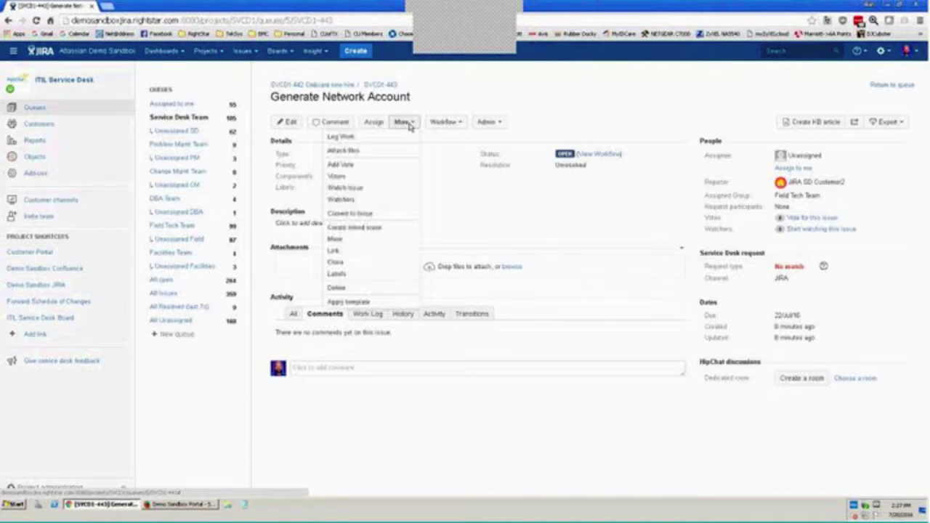
{"action": "left_click", "coordinate": [343, 136]}
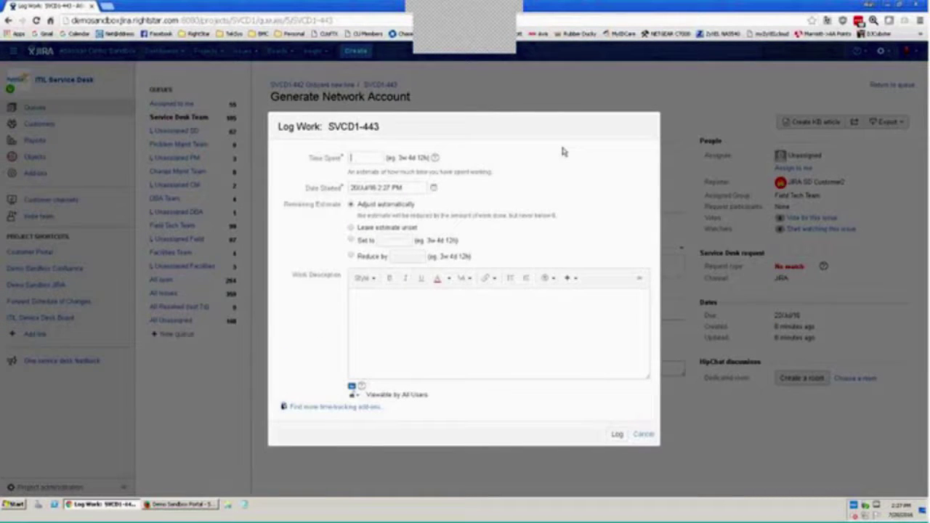
{"action": "type", "text": "1h"}
{"action": "left_click", "coordinate": [614, 434]}
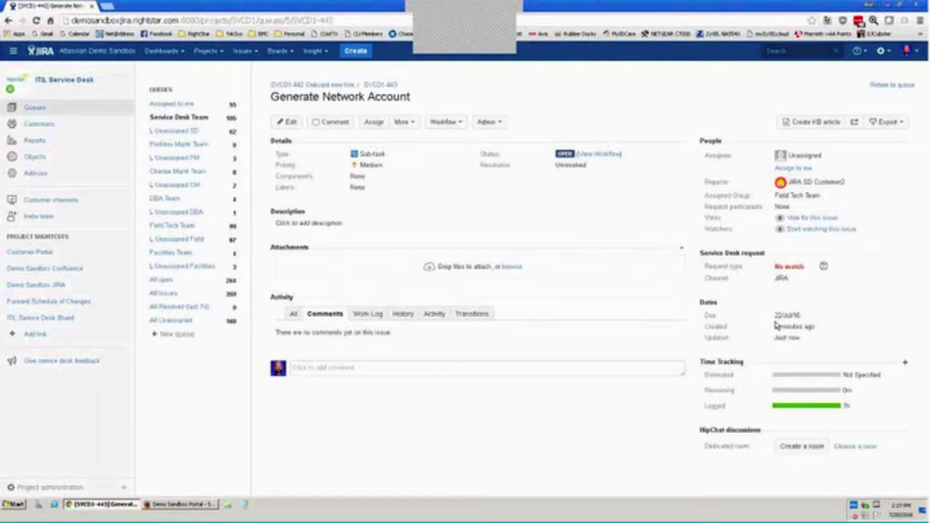
From the Work Log view, log another 30 minutes on SVCD1-443, totalling 1h 30m.
{"action": "left_click", "coordinate": [366, 313]}
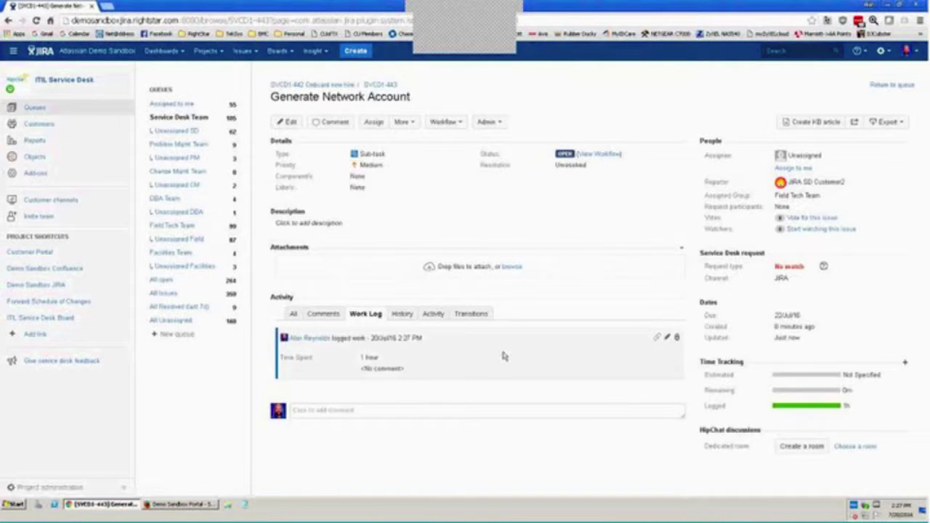
{"action": "left_click", "coordinate": [402, 122]}
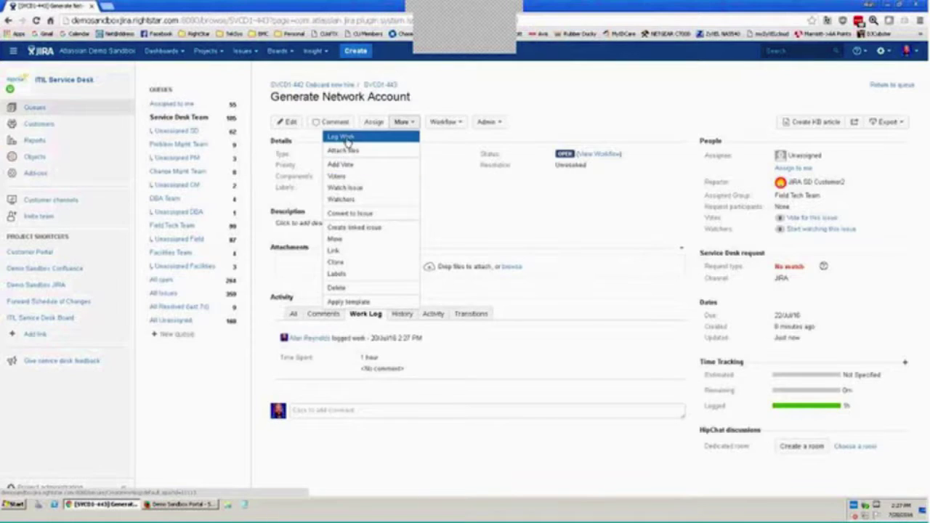
{"action": "left_click", "coordinate": [342, 136]}
{"action": "type", "text": "5h"}
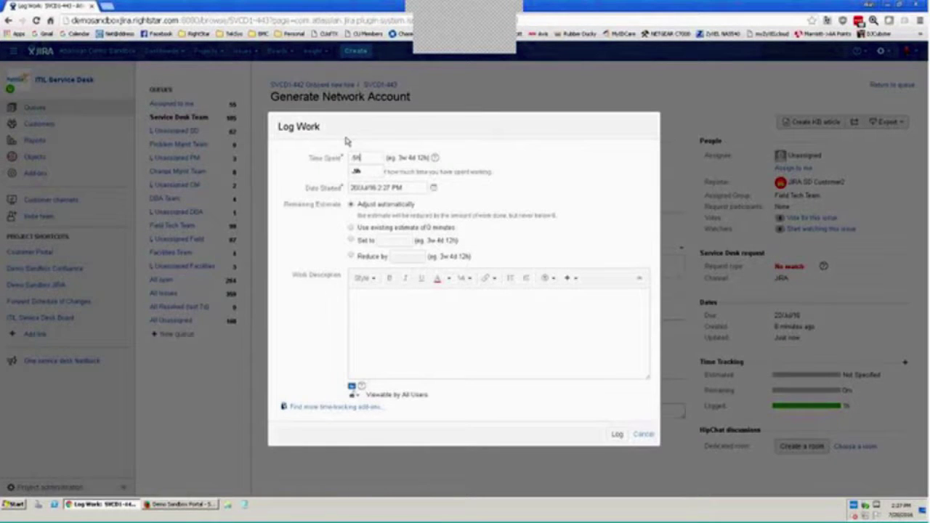
{"action": "left_click", "coordinate": [616, 434]}
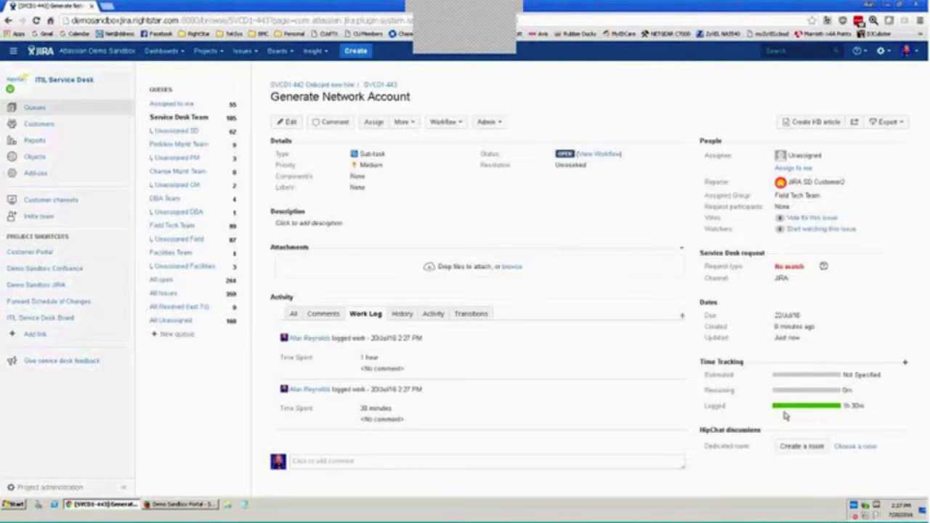
{"action": "mouse_move", "coordinate": [805, 409]}
Check 1h 30m logged on parent SVCD1-442 Onboard new hire, then go to the Service Desk Team queue.
{"action": "left_click", "coordinate": [334, 86]}
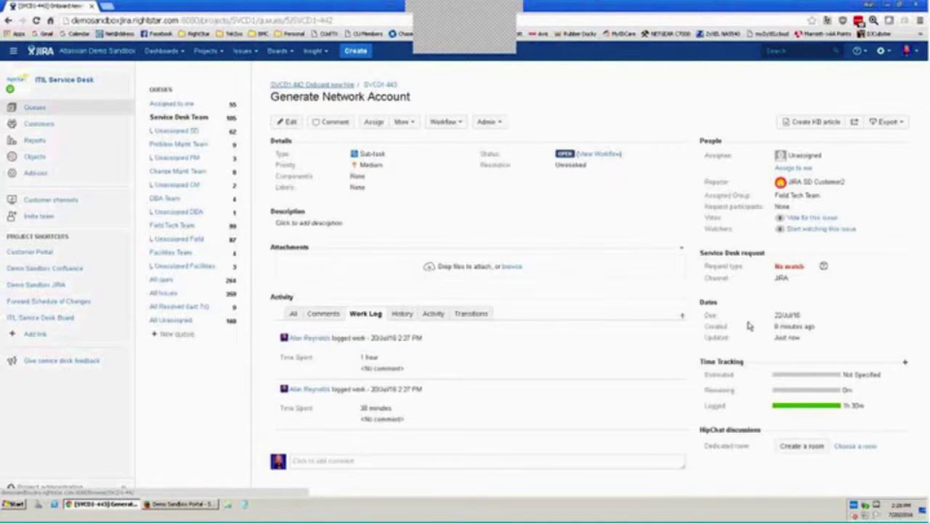
{"action": "scroll", "coordinate": [831, 381], "scroll_direction": "down", "scroll_amount": 1}
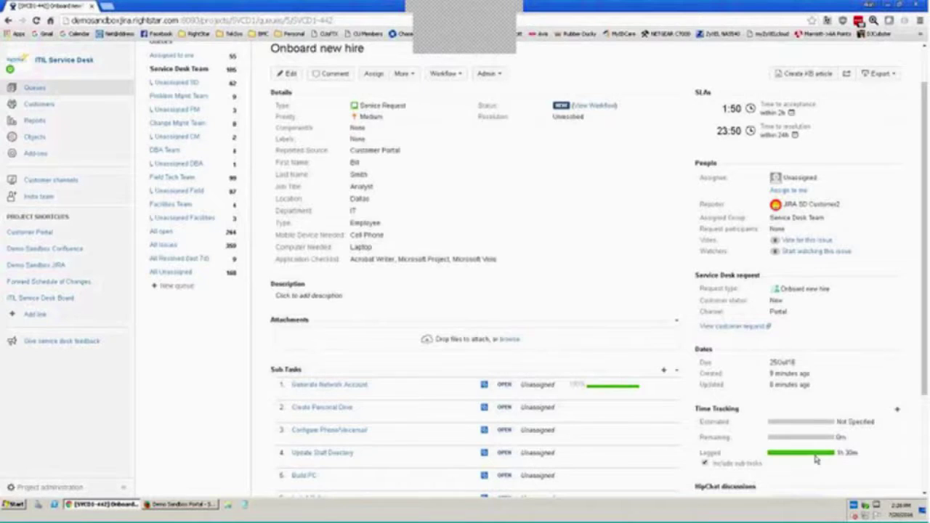
{"action": "scroll", "coordinate": [616, 303], "scroll_direction": "down", "scroll_amount": 2}
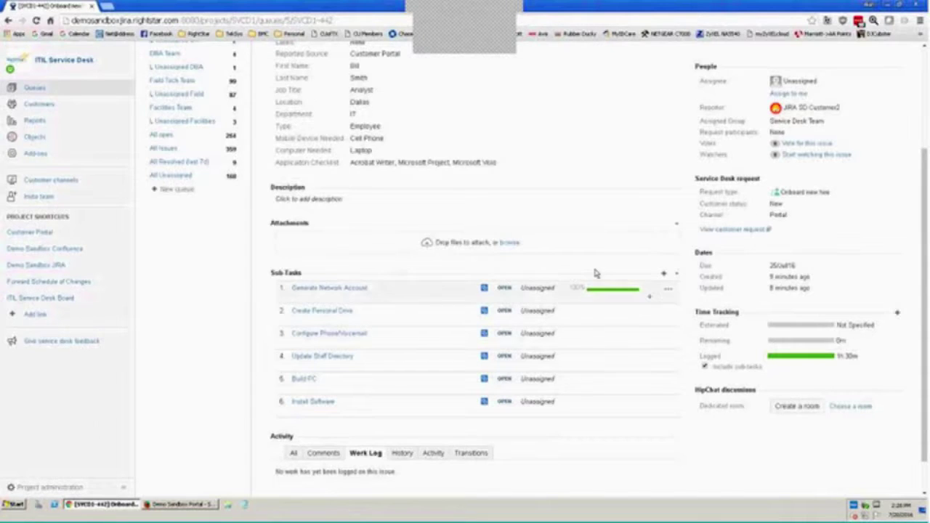
{"action": "scroll", "coordinate": [585, 265], "scroll_direction": "up", "scroll_amount": 1}
{"action": "scroll", "coordinate": [582, 256], "scroll_direction": "up", "scroll_amount": 2}
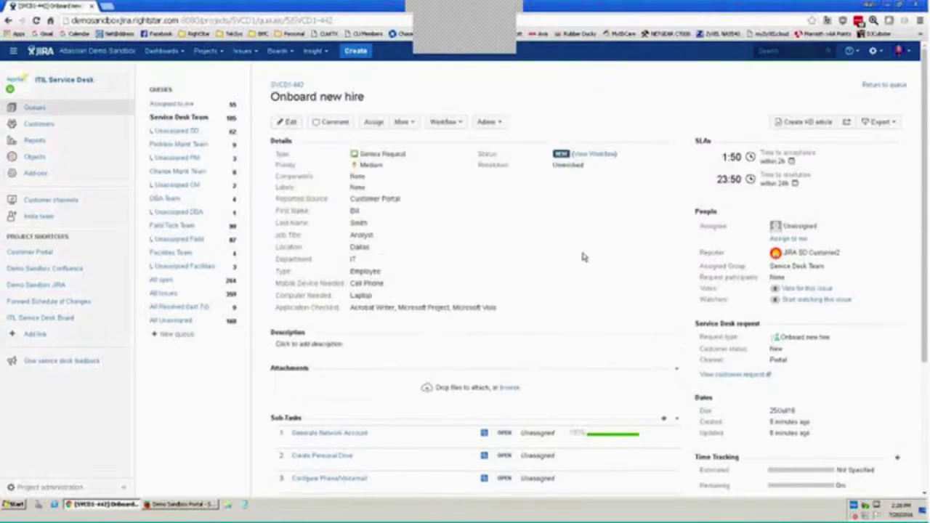
{"action": "left_click", "coordinate": [167, 117]}
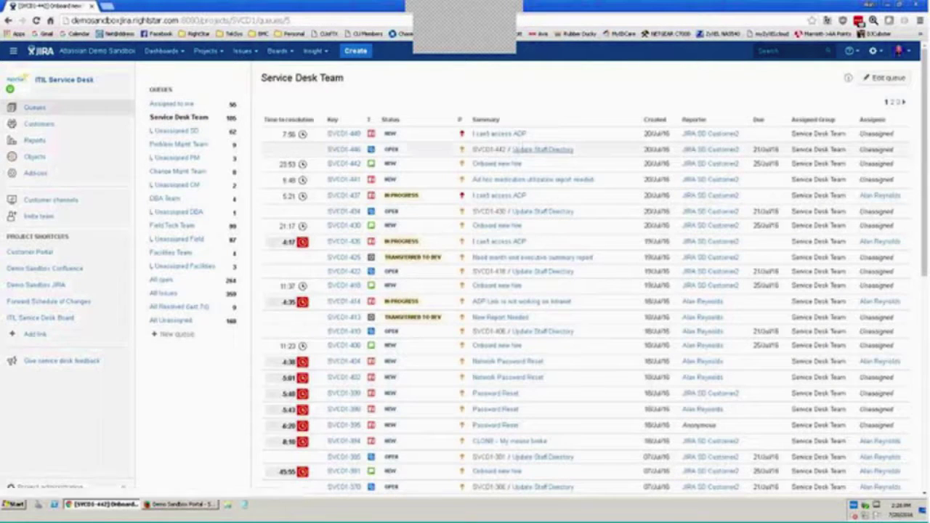
Open incident SVCD1-449 'I can't access ADP' from the queue.
{"action": "left_click", "coordinate": [517, 137]}
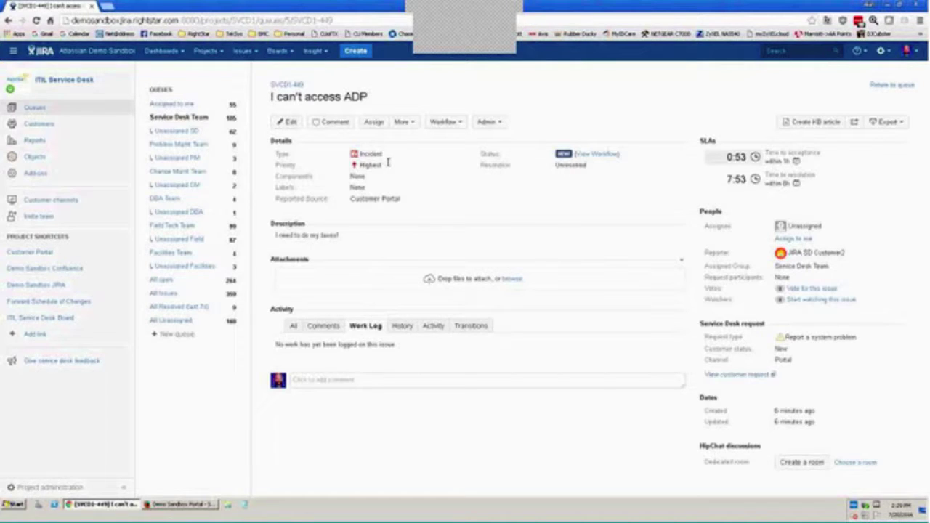
Apply the Begin Work transition so SVCD1-449 becomes In Progress and assigned.
{"action": "left_click", "coordinate": [446, 122]}
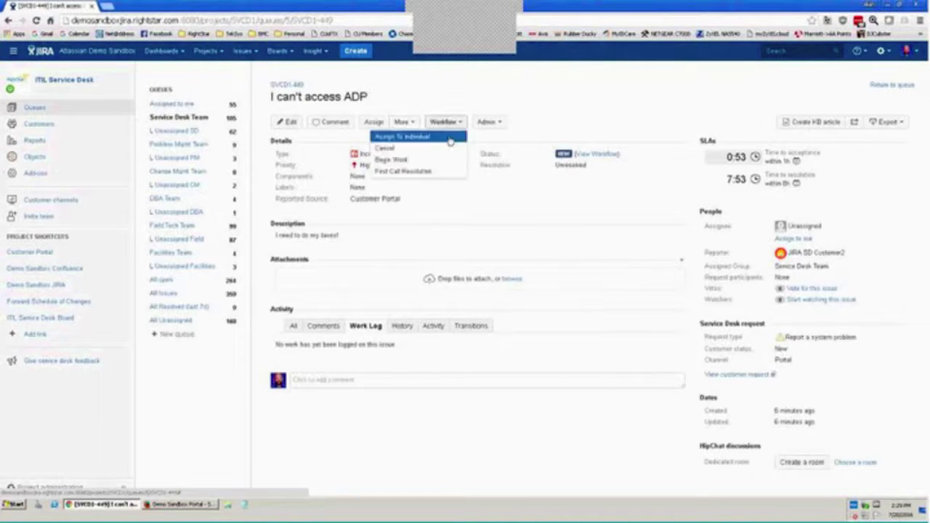
{"action": "left_click", "coordinate": [415, 160]}
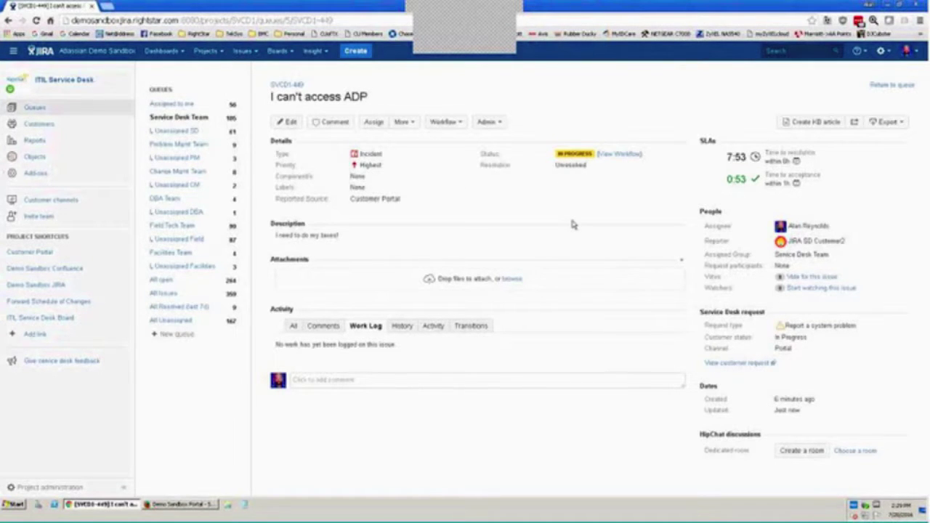
{"action": "mouse_move", "coordinate": [699, 195]}
{"action": "left_click", "coordinate": [322, 326]}
Share a customer-visible comment on SVCD1-449 saying the issue is accepted and will be worked with them.
{"action": "left_click", "coordinate": [353, 380]}
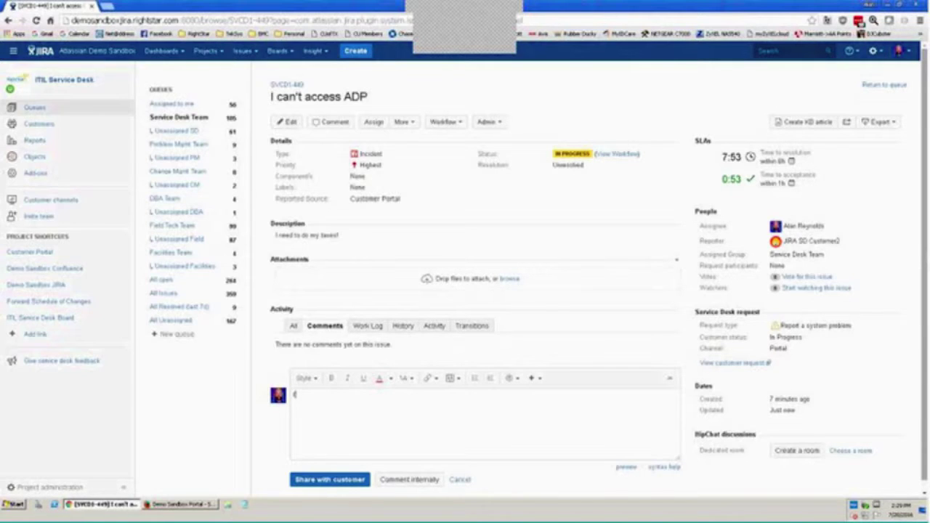
{"action": "type", "text": "Hi"}
{"action": "type", "text": " accessi"}
{"action": "type", "text": "d this "}
{"action": "type", "text": "issue and wi"}
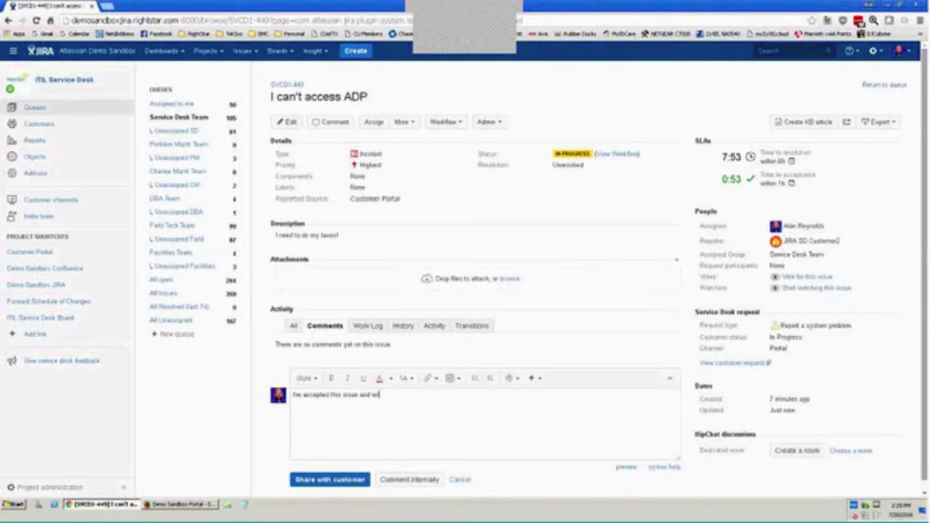
{"action": "type", "text": "ll be working dwith"}
{"action": "key", "text": "BackSpace"}
{"action": "key", "text": "BackSpace"}
{"action": "key", "text": "BackSpace"}
{"action": "key", "text": "BackSpace"}
{"action": "key", "text": "BackSpace"}
{"action": "key", "text": "BackSpace"}
{"action": "type", "text": "it with you."}
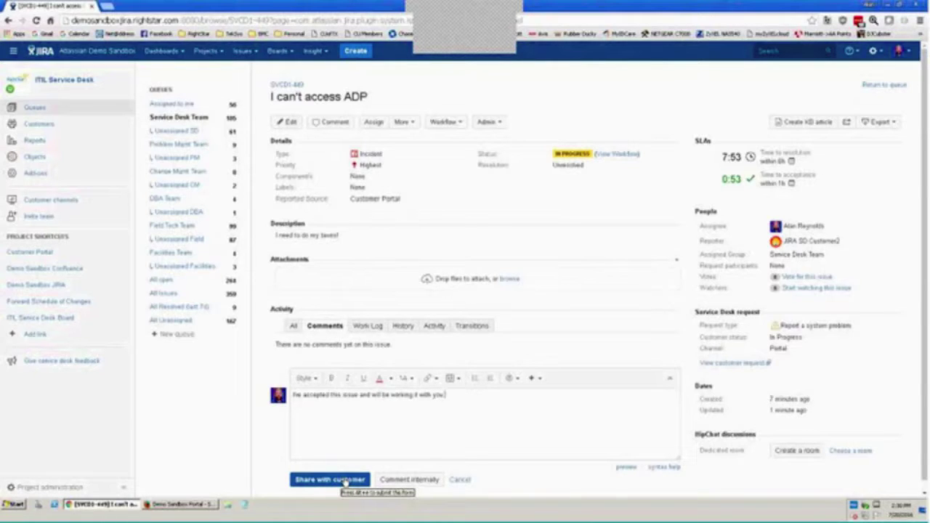
{"action": "left_click", "coordinate": [344, 479]}
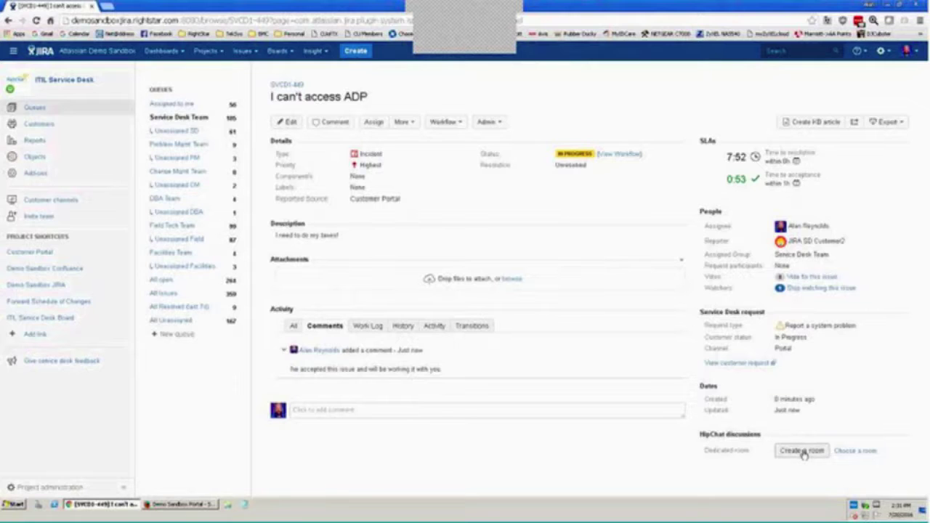
Create the SVCD1-449 HipChat room without inviting anyone, then open it.
{"action": "left_click", "coordinate": [802, 451]}
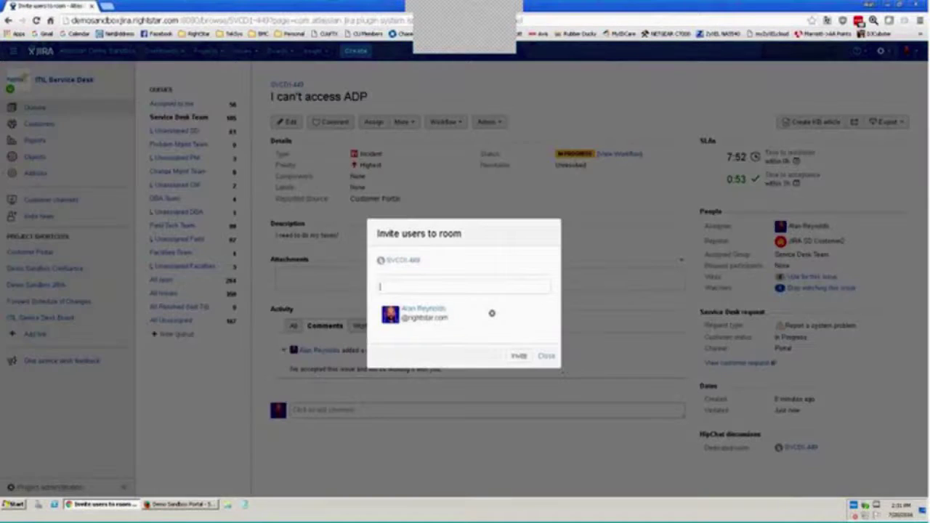
{"action": "left_click", "coordinate": [547, 357]}
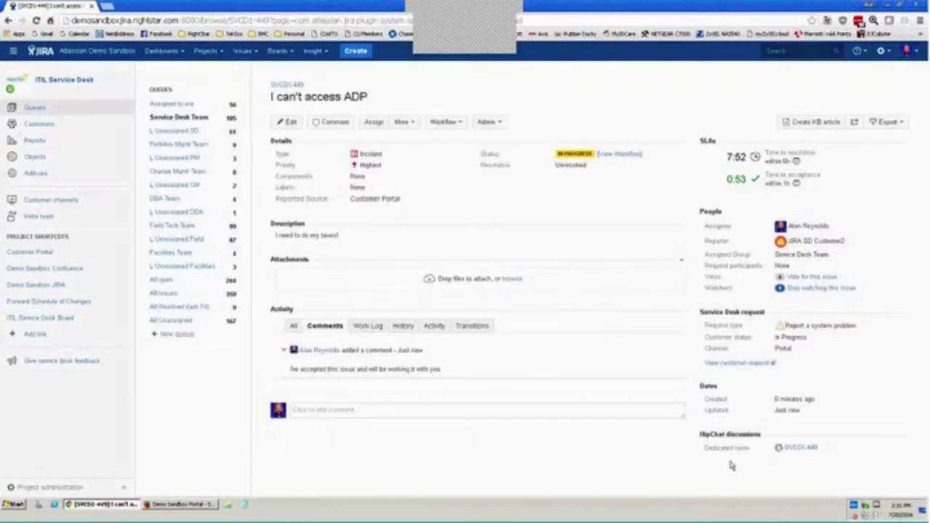
{"action": "left_click", "coordinate": [797, 448]}
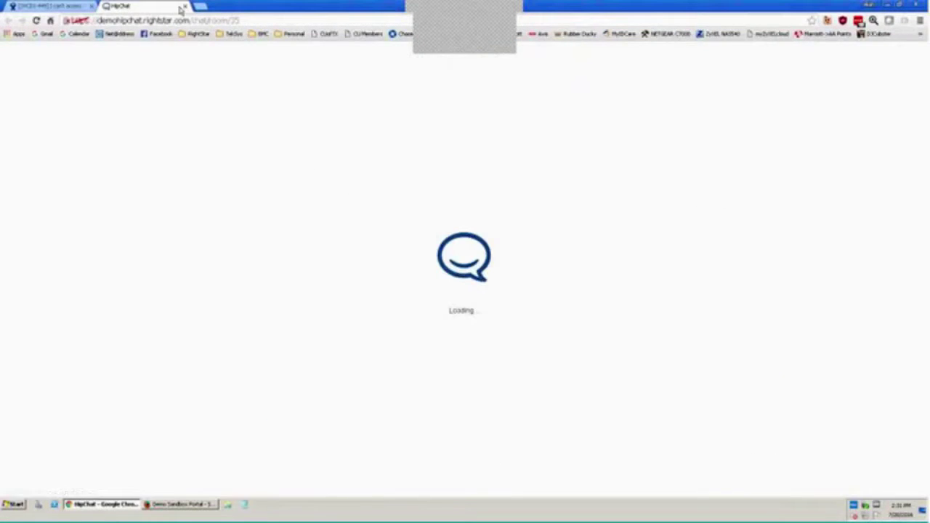
{"action": "key", "text": "ctrl+w"}
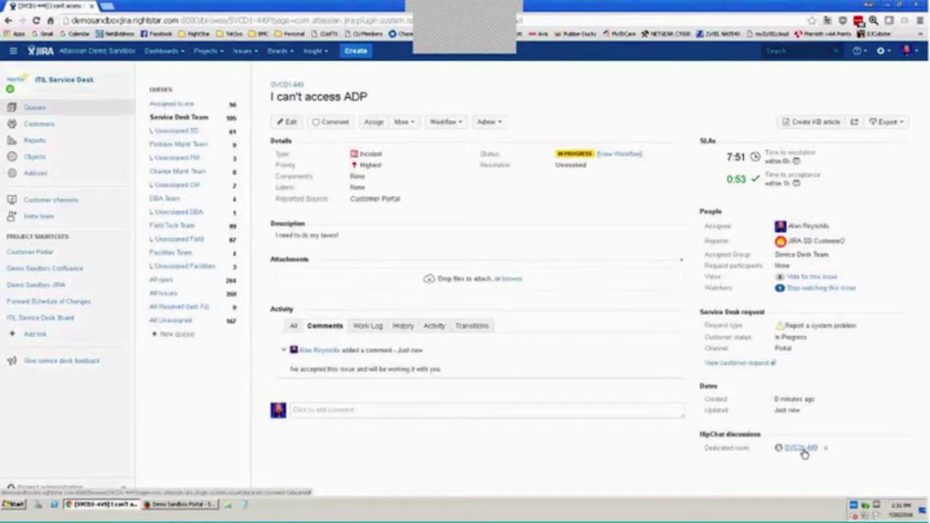
{"action": "left_click", "coordinate": [802, 448]}
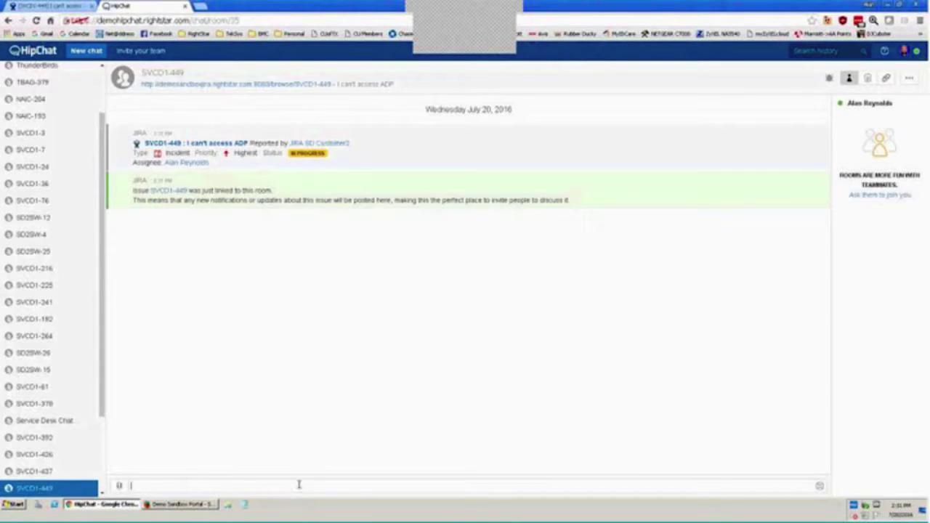
{"action": "type", "text": "@m"}
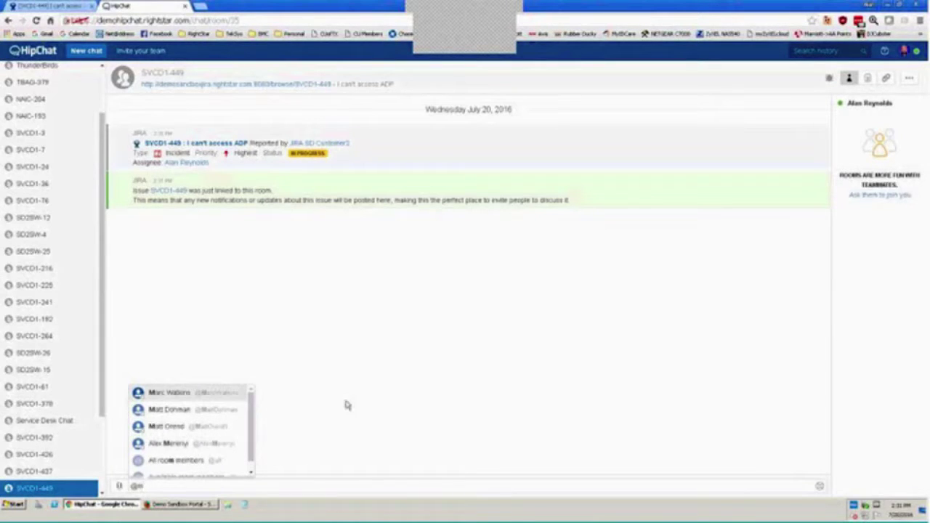
{"action": "left_click", "coordinate": [229, 430]}
{"action": "key", "text": "BackSpace"}
{"action": "type", "text": ", can you"}
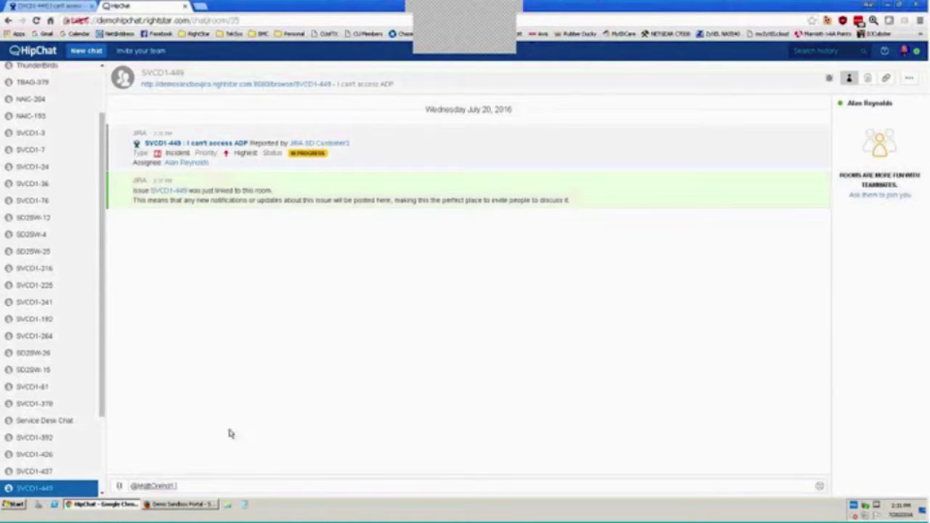
{"action": "type", "text": " tell me how t"}
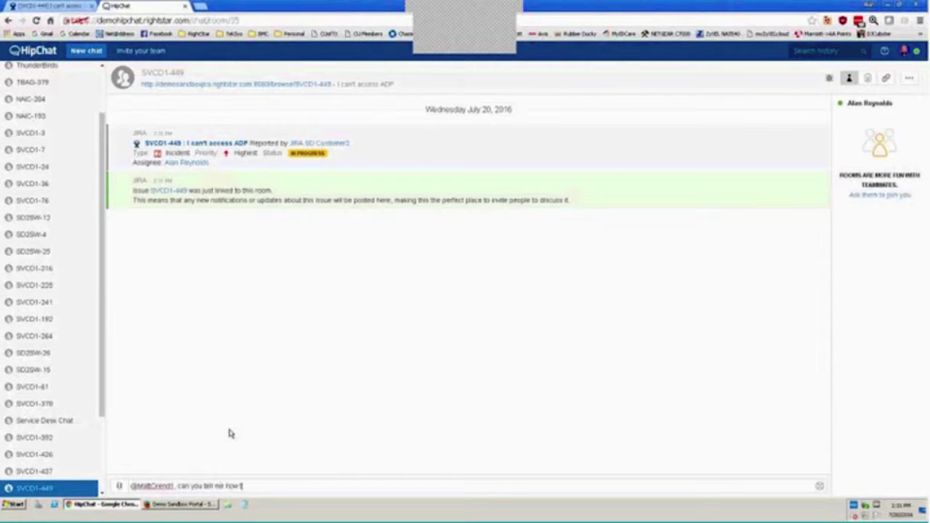
{"action": "type", "text": "o aandle this issue?"}
{"action": "key", "text": "Return"}
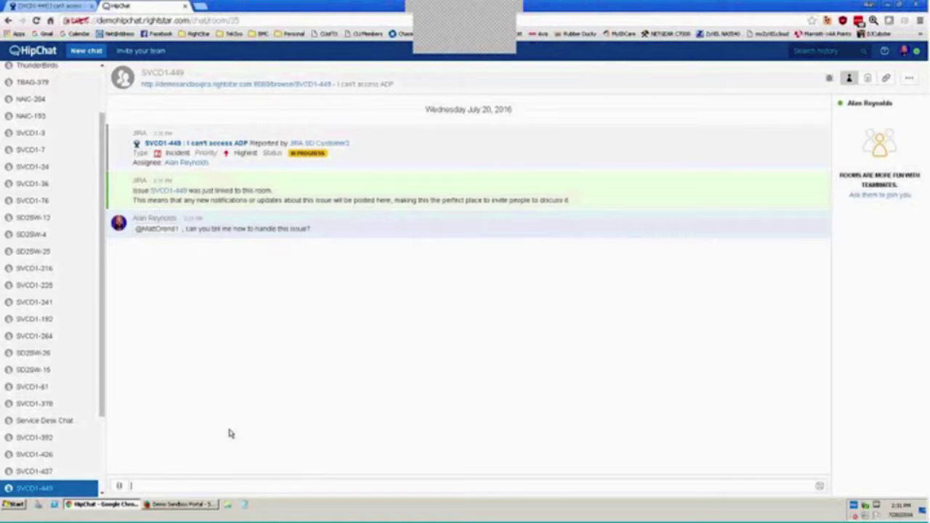
{"action": "left_click", "coordinate": [185, 7]}
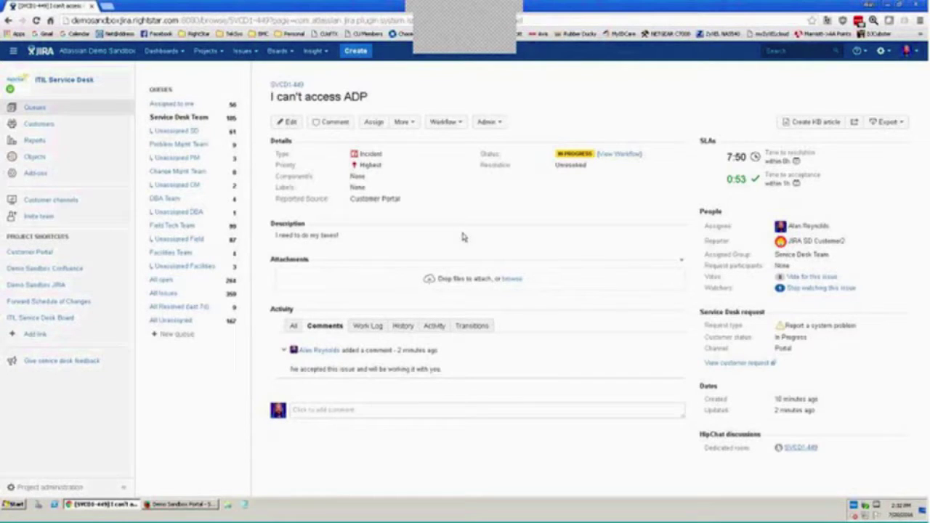
Show the More actions list on the SVCD1-449 issue toolbar.
{"action": "left_click", "coordinate": [404, 122]}
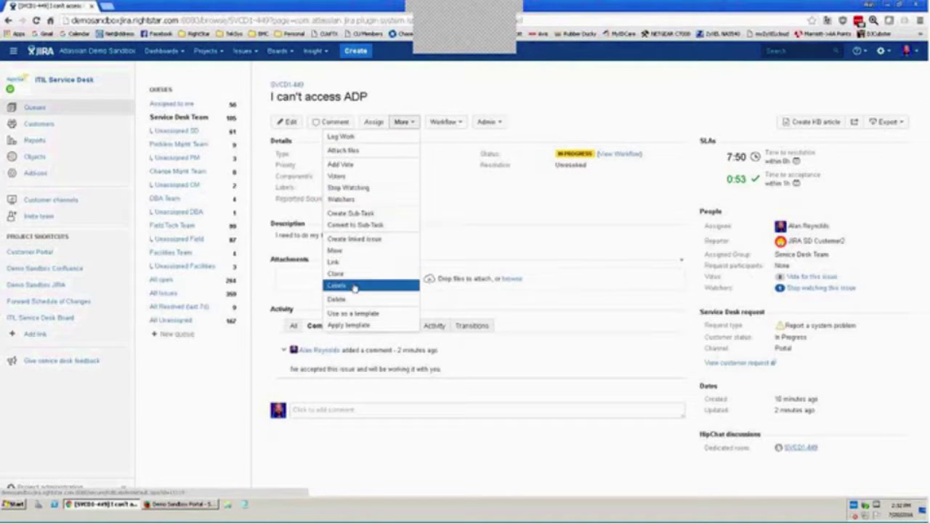
Start a linked issue with summary 'ADP Link is not working on Intranet' and description 'The link needs to be updated'.
{"action": "left_click", "coordinate": [355, 239]}
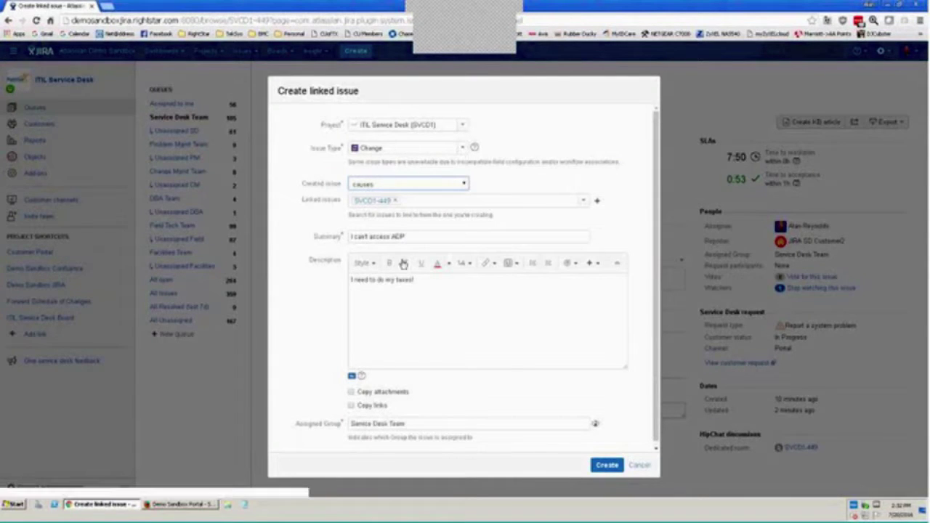
{"action": "left_click_drag", "start_coordinate": [408, 236], "coordinate": [230, 237]}
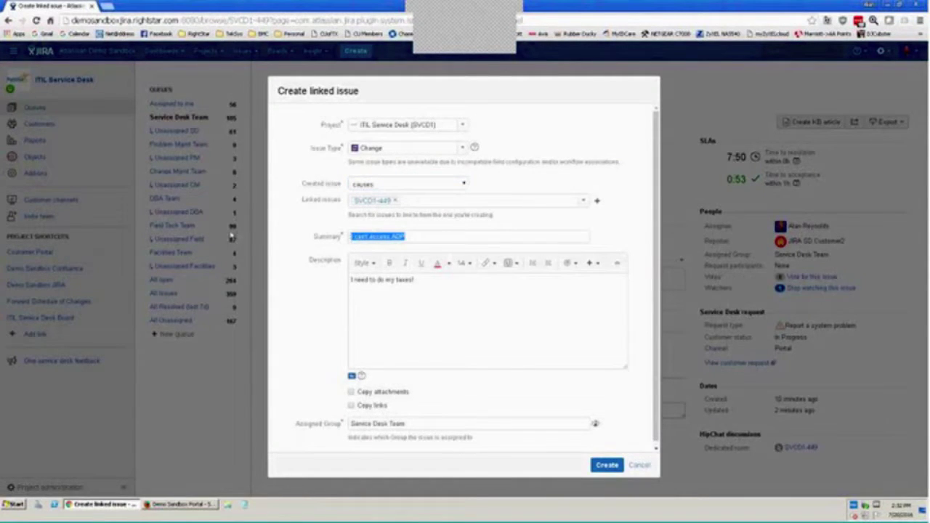
{"action": "type", "text": "A"}
{"action": "key", "text": "Down"}
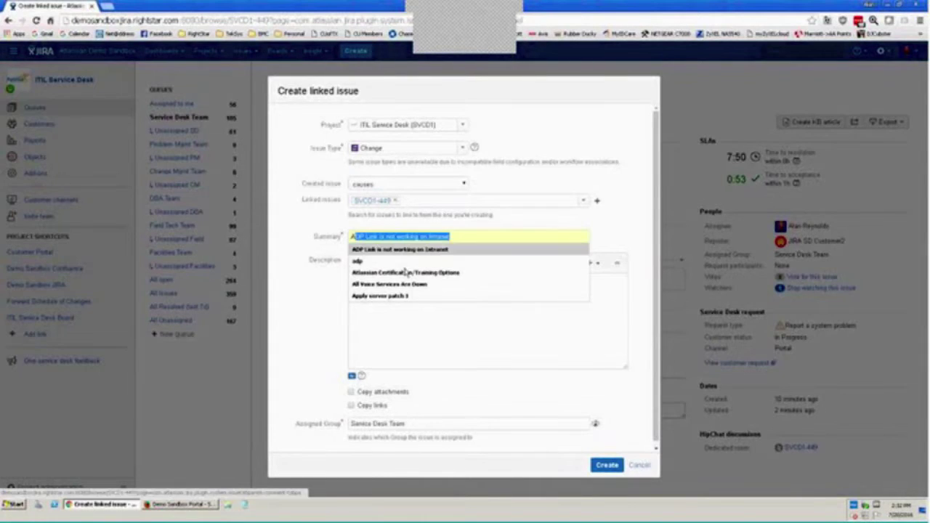
{"action": "key", "text": "Return"}
{"action": "triple_click", "coordinate": [460, 294]}
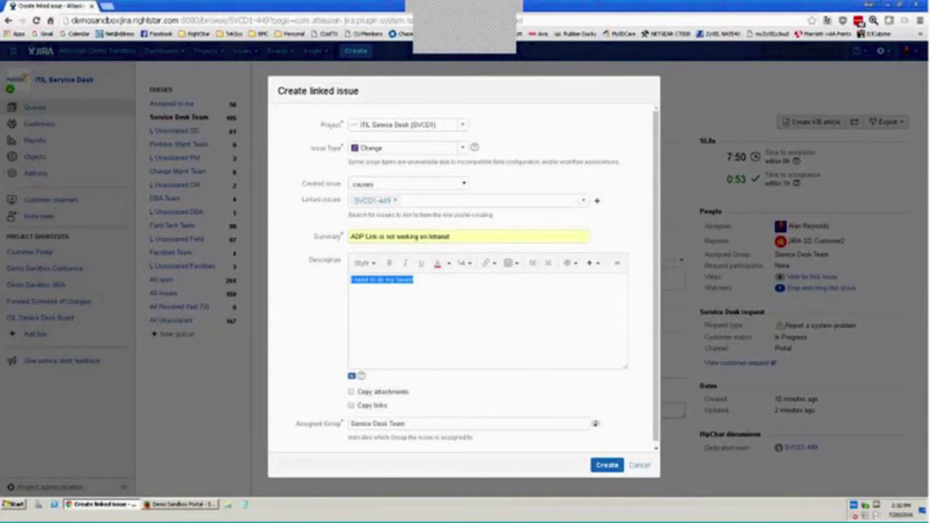
{"action": "key", "text": "BackSpace"}
{"action": "type", "text": "Th"}
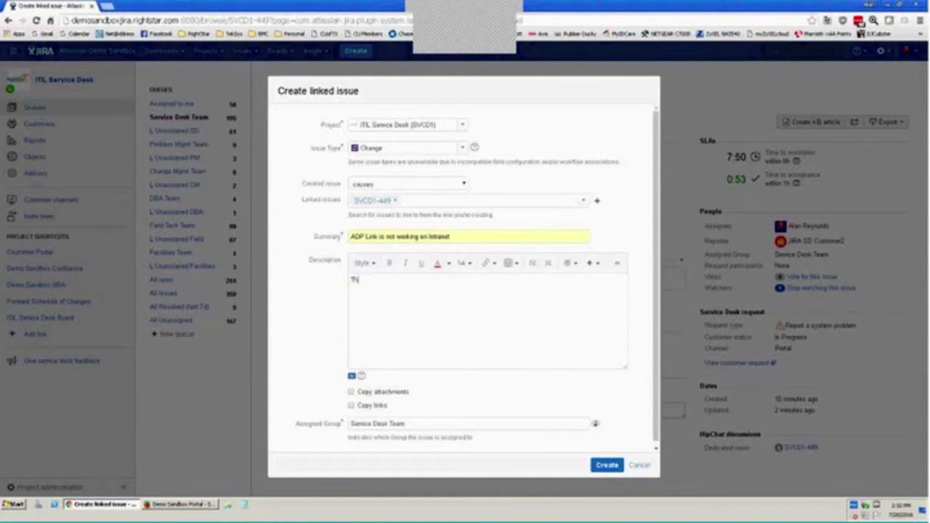
{"action": "type", "text": "e link needs to be updated."}
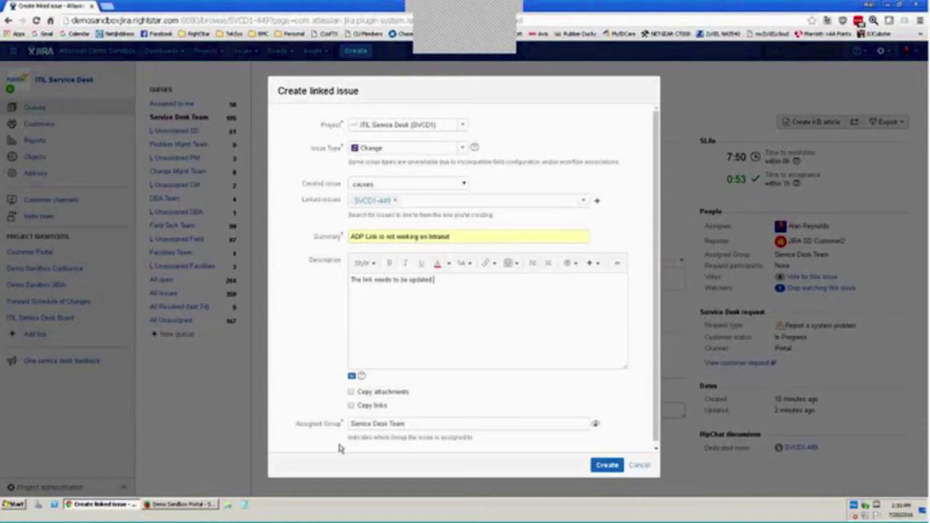
Assign it to Change Management Team, create the linked Change, and open SVCD1-450.
{"action": "left_click", "coordinate": [392, 429]}
{"action": "type", "text": "Change Management"}
{"action": "left_click", "coordinate": [406, 436]}
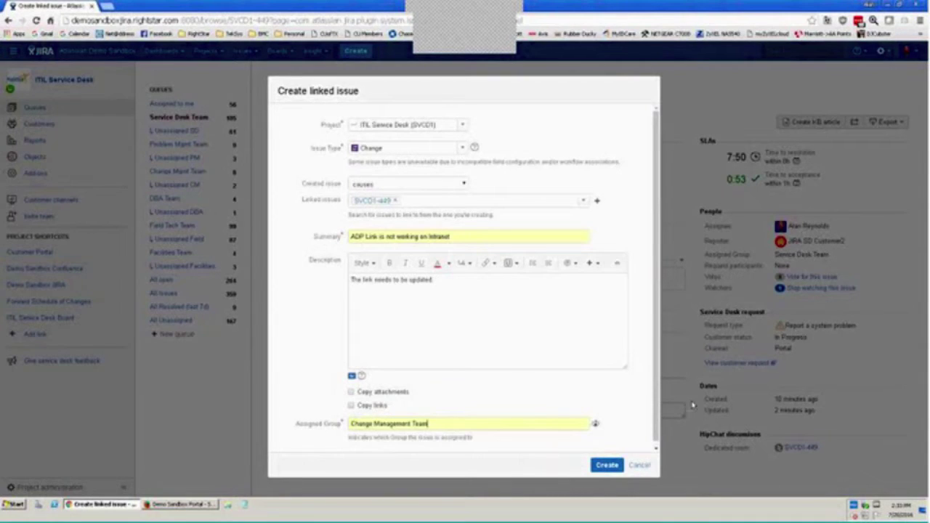
{"action": "left_click", "coordinate": [607, 466]}
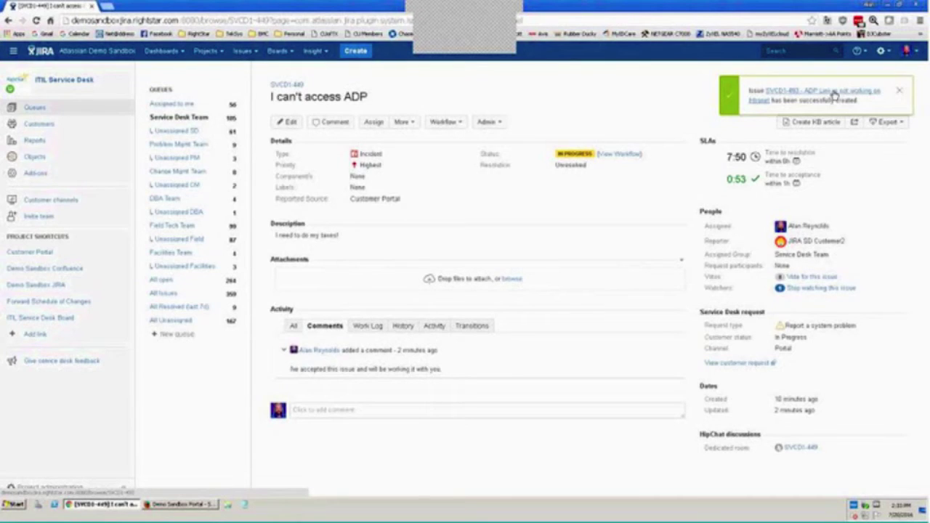
{"action": "left_click", "coordinate": [834, 93]}
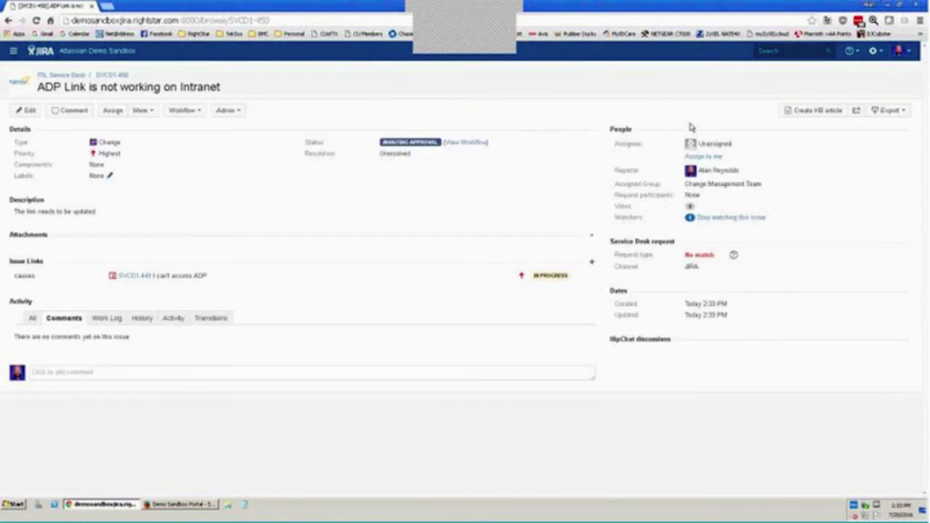